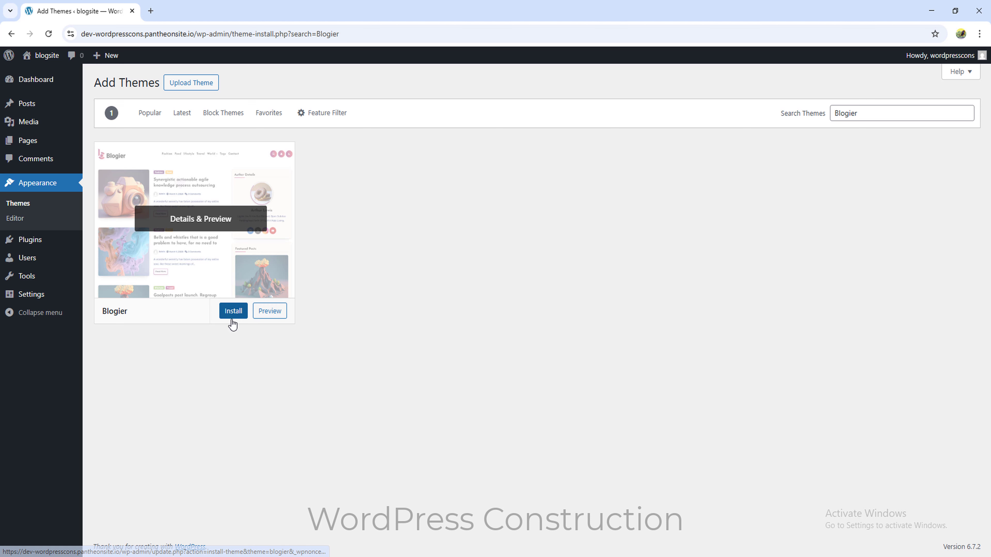
Install and activate the Blogier theme from the theme search results.
{"action": "left_click", "coordinate": [232, 315]}
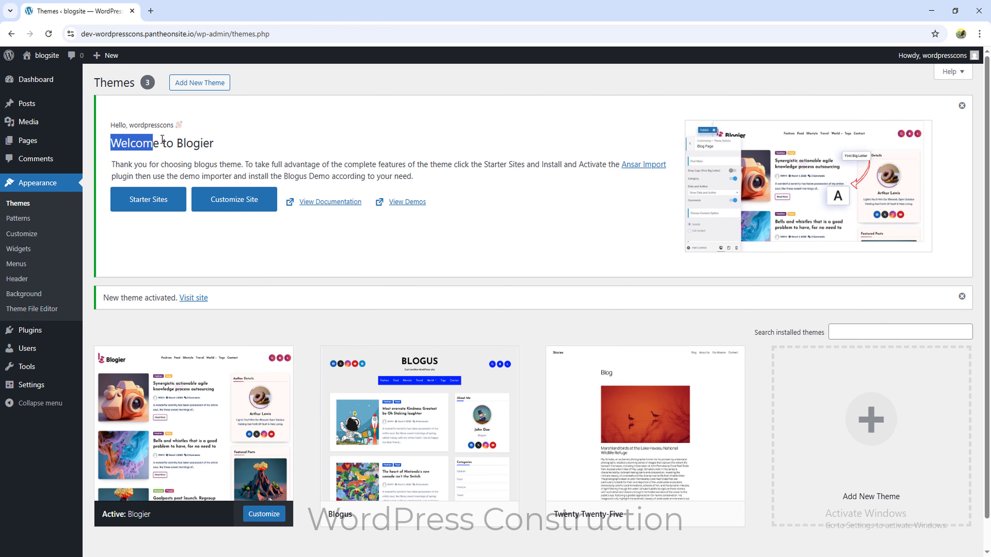
{"action": "left_click", "coordinate": [273, 162]}
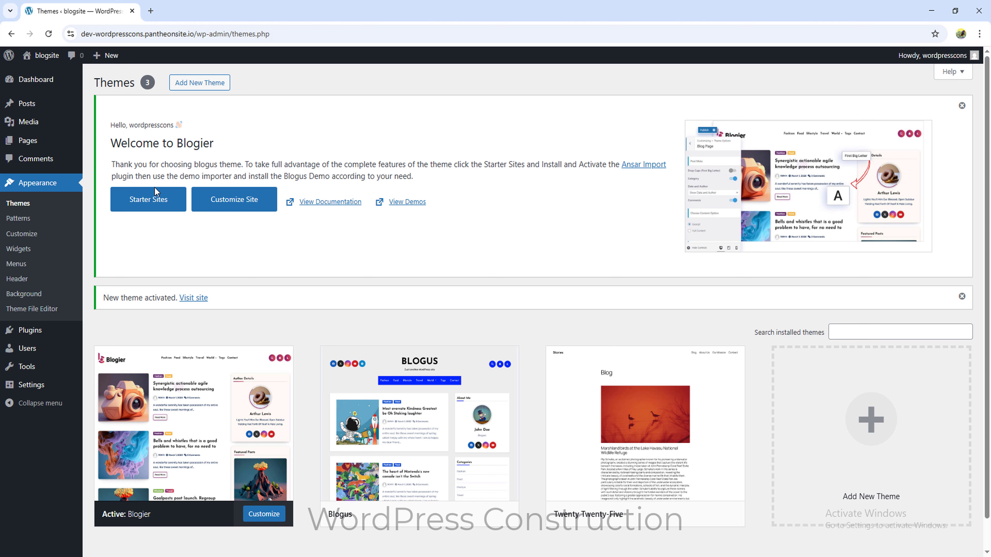
Import the free Blogier starter site, including its customize settings, widgets and content.
{"action": "left_click", "coordinate": [148, 205]}
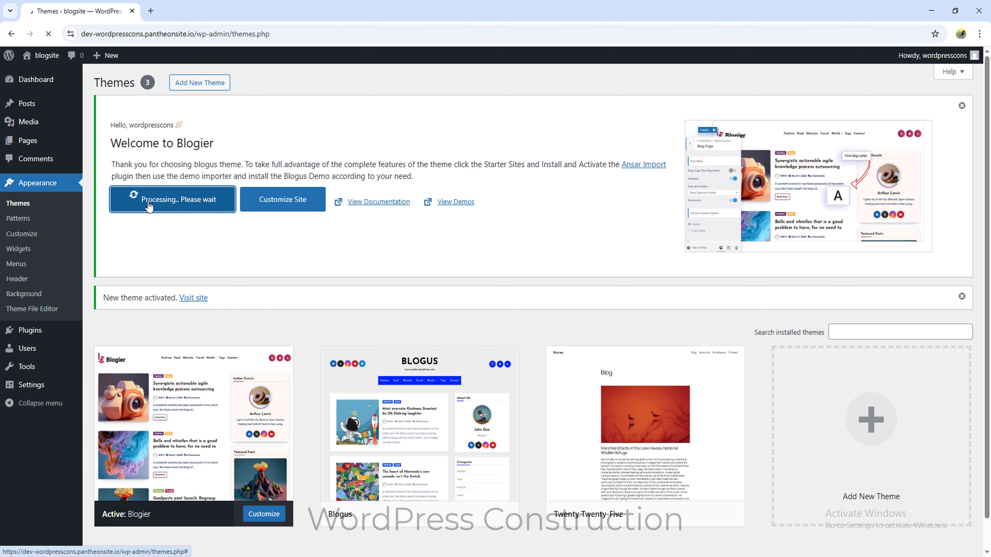
{"action": "scroll", "coordinate": [272, 269], "scroll_direction": "down", "scroll_amount": 1}
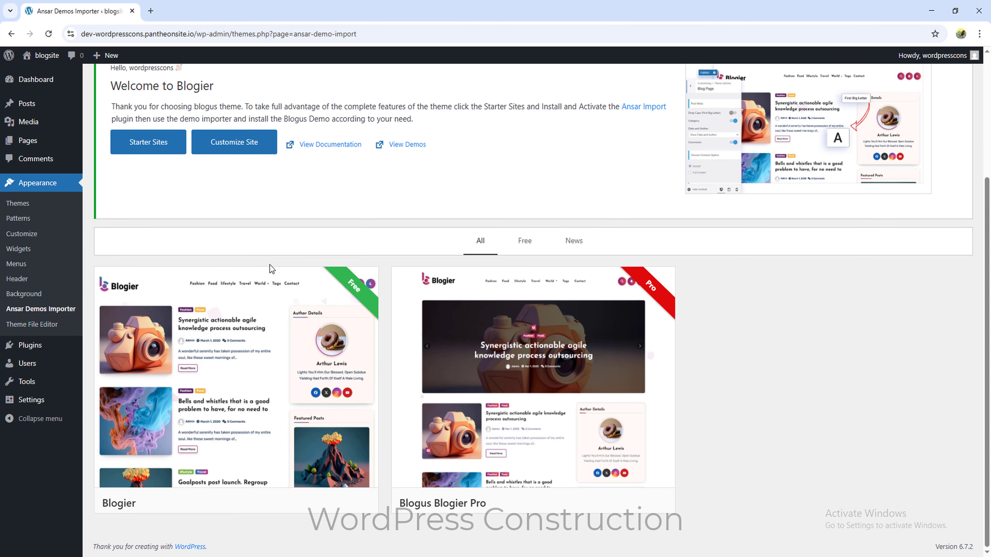
{"action": "mouse_move", "coordinate": [273, 340]}
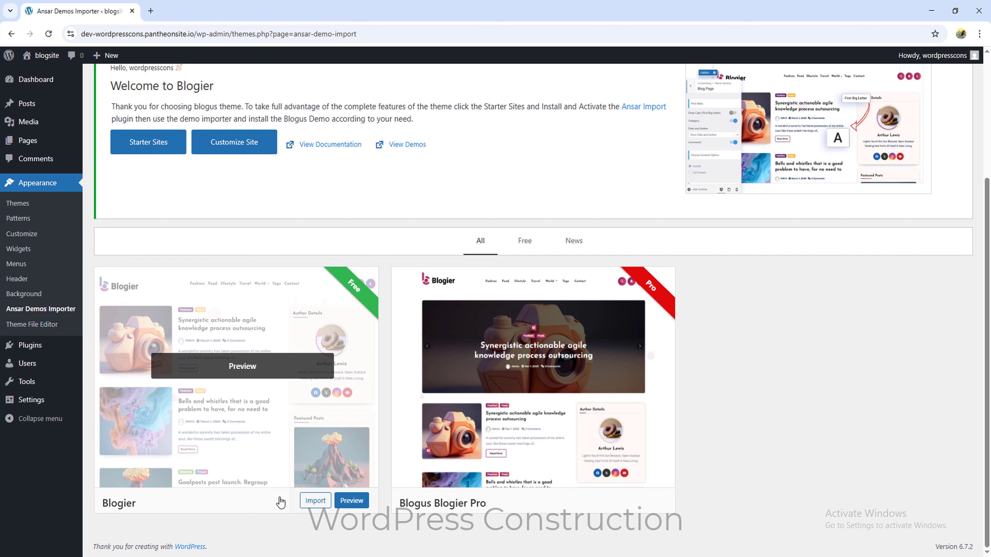
{"action": "left_click", "coordinate": [315, 501]}
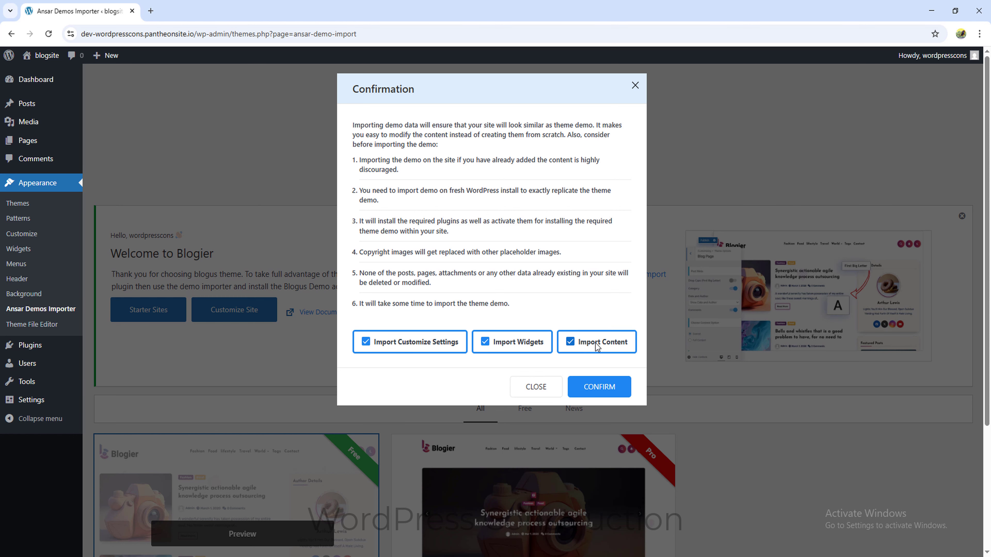
{"action": "left_click", "coordinate": [598, 386]}
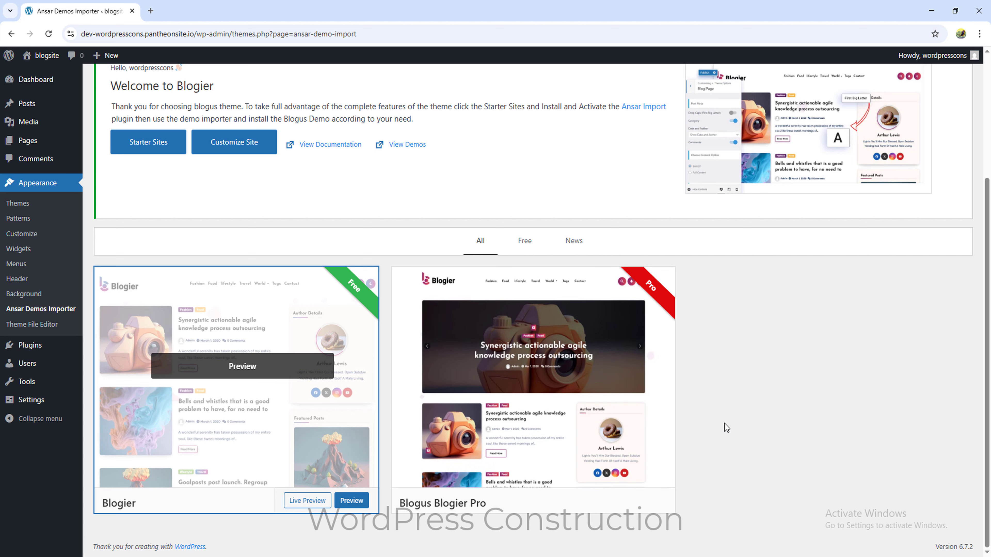
Preview the imported site live, looking through the home page posts and the Contact page.
{"action": "left_click", "coordinate": [306, 501]}
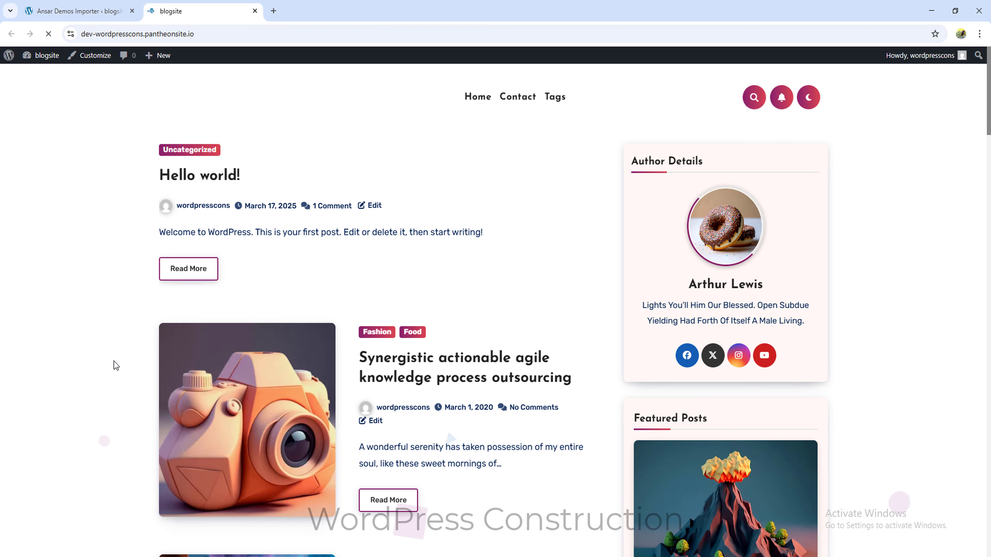
{"action": "scroll", "coordinate": [114, 361], "scroll_direction": "down", "scroll_amount": 20}
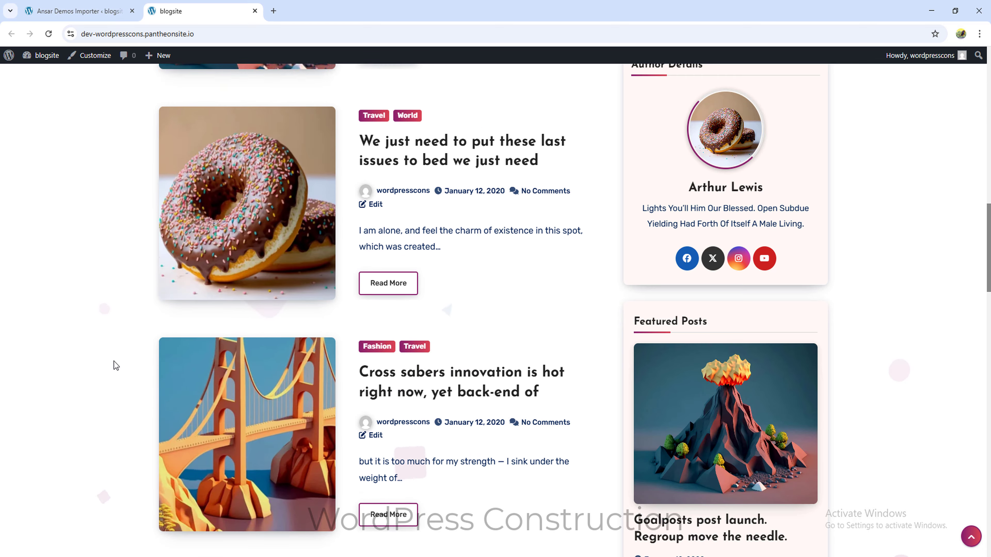
{"action": "scroll", "coordinate": [114, 362], "scroll_direction": "down", "scroll_amount": 7}
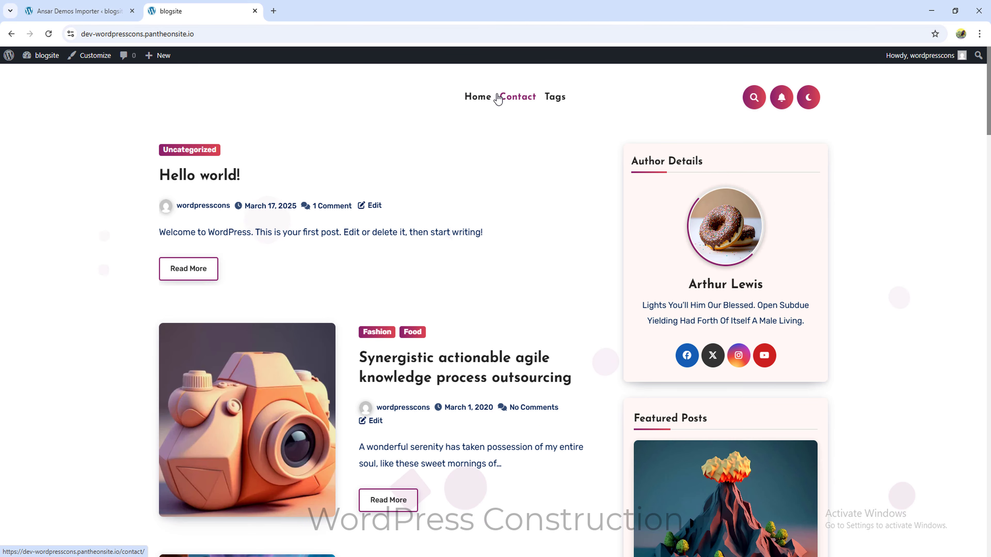
{"action": "left_click", "coordinate": [523, 99]}
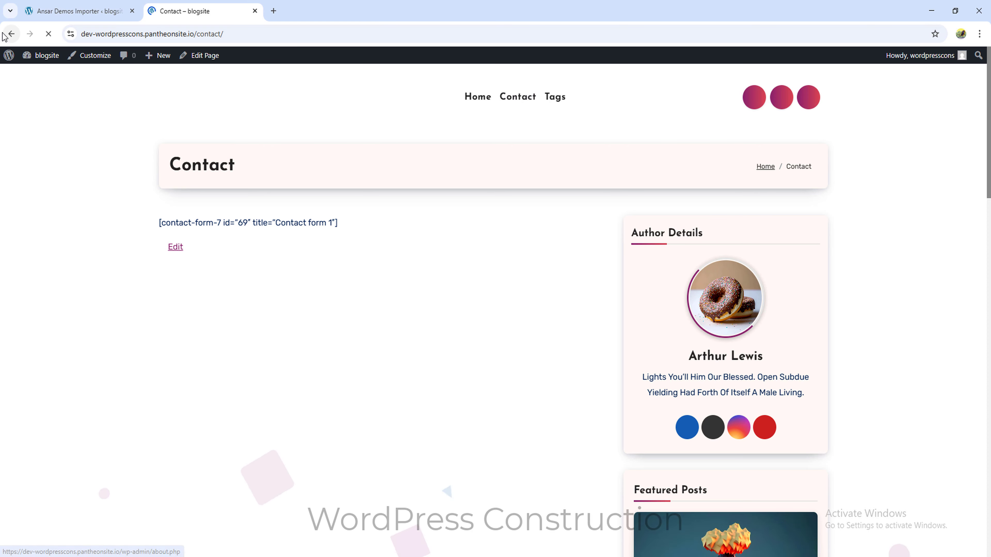
Return to the site dashboard and activate the Contact Form 7 plugin among the installed plugins.
{"action": "left_click", "coordinate": [11, 34]}
{"action": "left_click", "coordinate": [39, 74]}
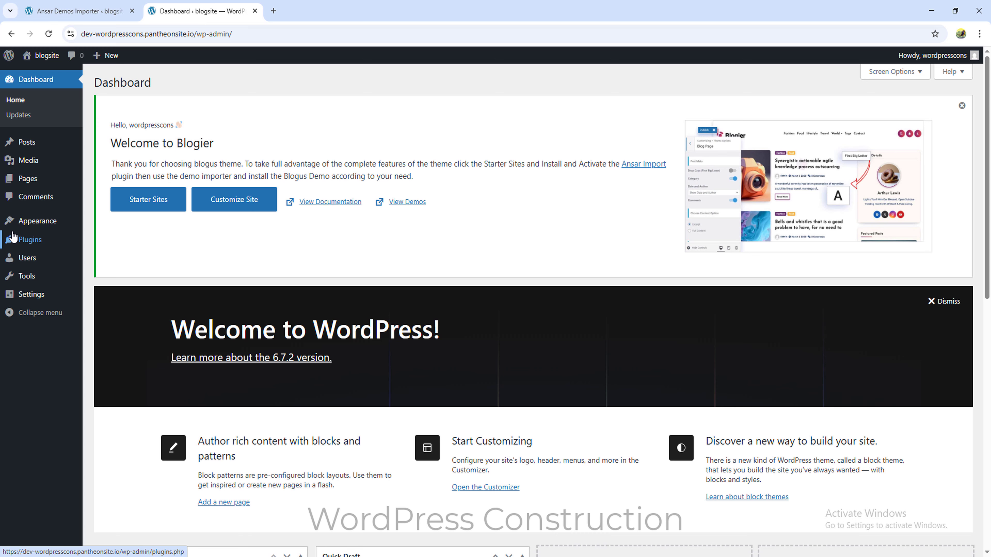
{"action": "mouse_move", "coordinate": [30, 240]}
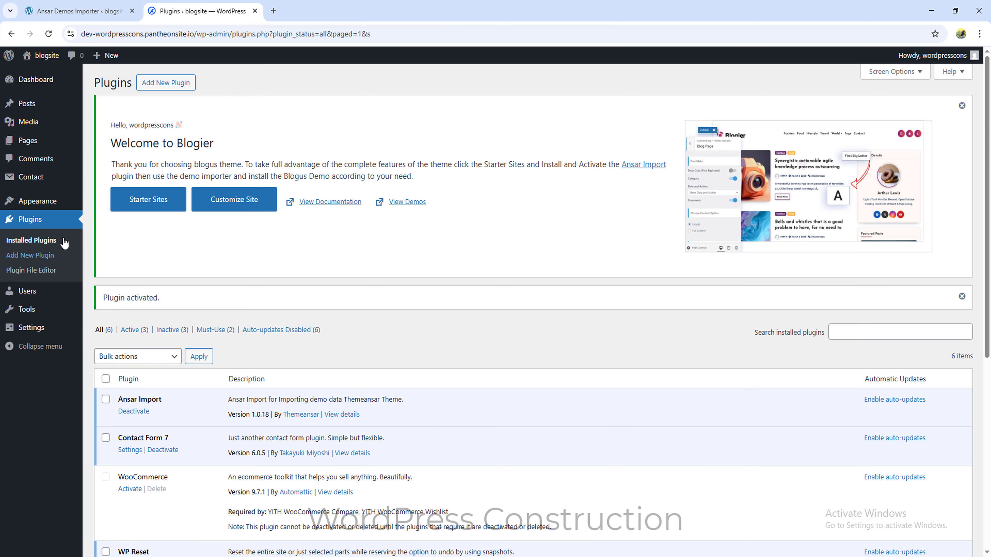
Copy the shortcode of Contact form 1 from the contact forms list and close the demo importer tab.
{"action": "mouse_move", "coordinate": [49, 179]}
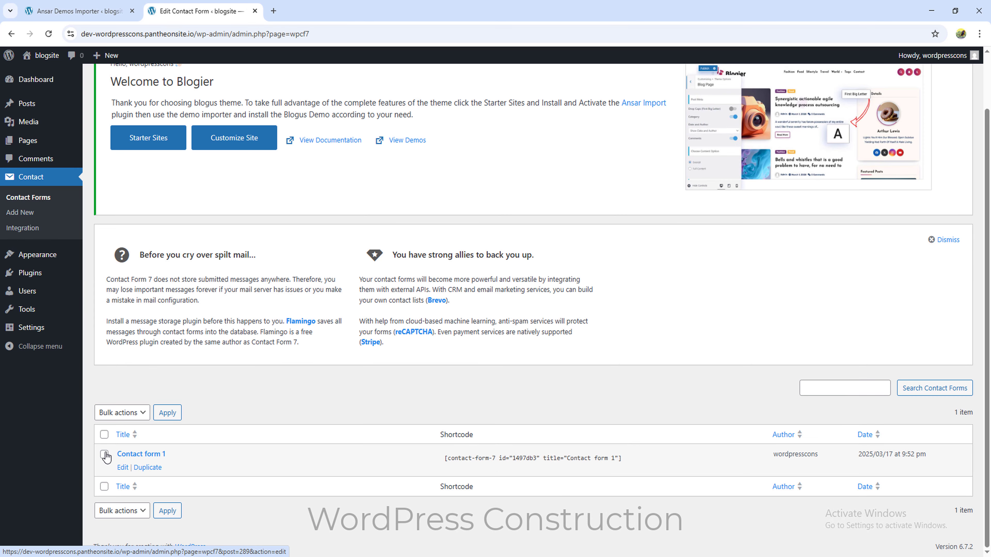
{"action": "left_click", "coordinate": [445, 457]}
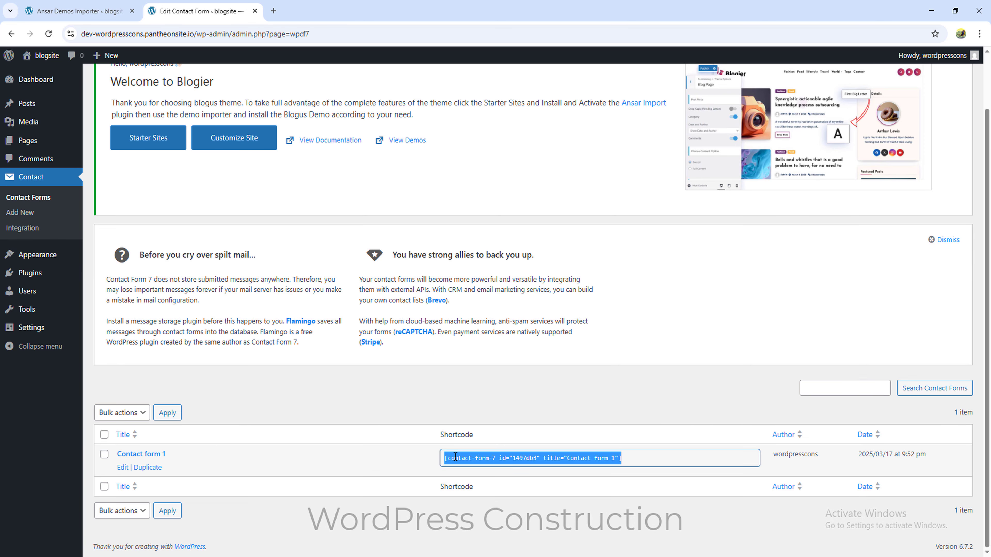
{"action": "right_click", "coordinate": [455, 456]}
{"action": "left_click", "coordinate": [472, 344]}
{"action": "left_click", "coordinate": [131, 11]}
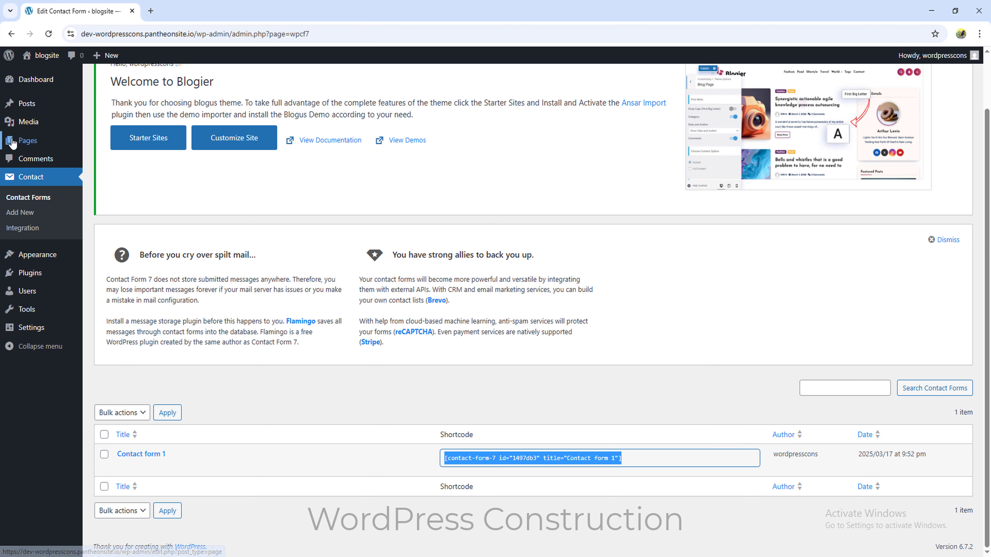
Replace the Contact page's shortcode with [contact-form-7 id="1497db3" title="Contact form 1"] and save the page.
{"action": "mouse_move", "coordinate": [13, 140]}
{"action": "left_click", "coordinate": [107, 144]}
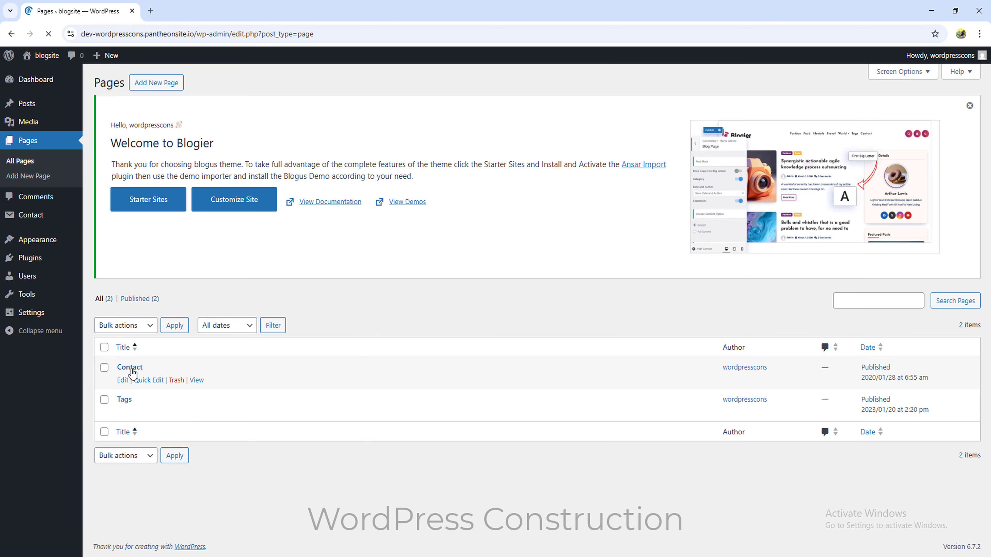
{"action": "left_click", "coordinate": [123, 381]}
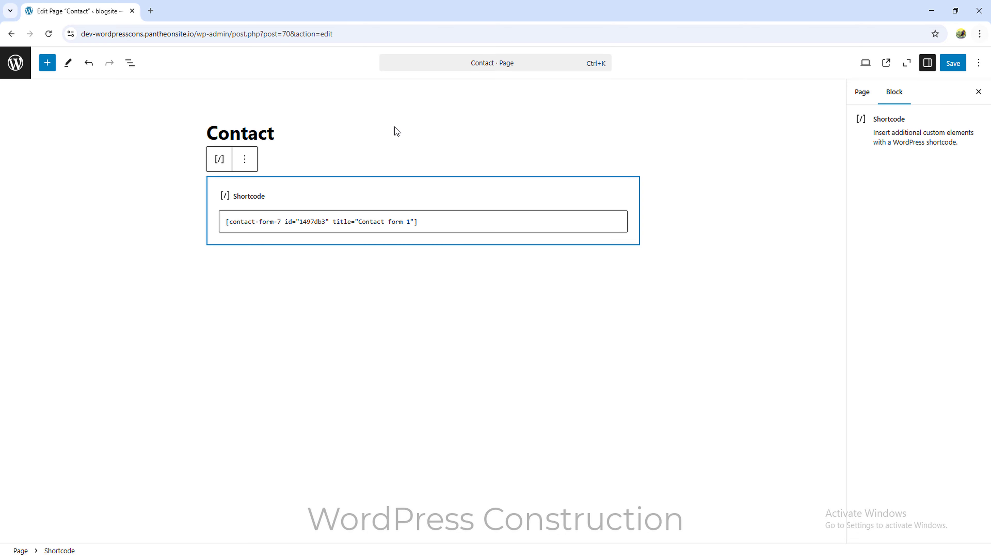
{"action": "left_click", "coordinate": [952, 63]}
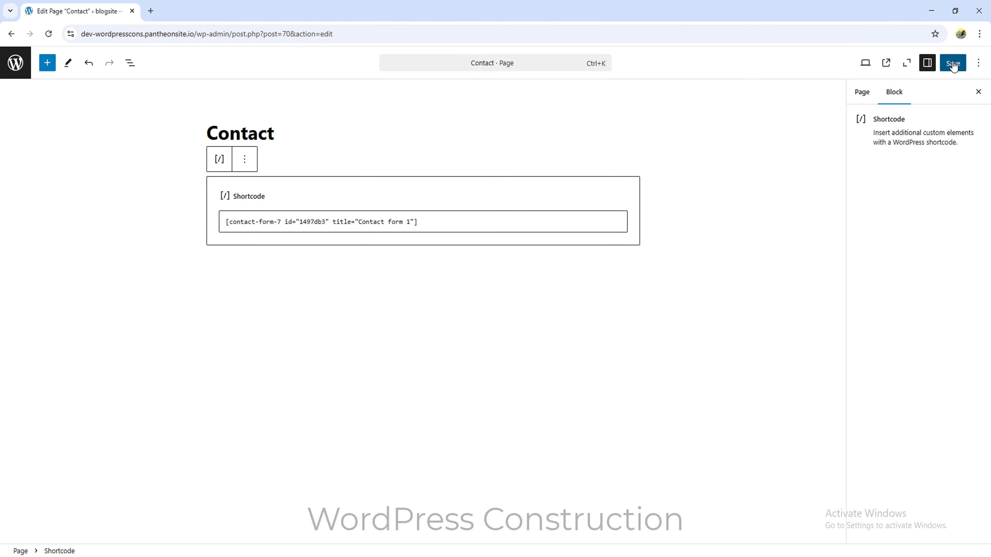
View the live Contact page in a new tab to check its form, and close that tab.
{"action": "left_click", "coordinate": [239, 4]}
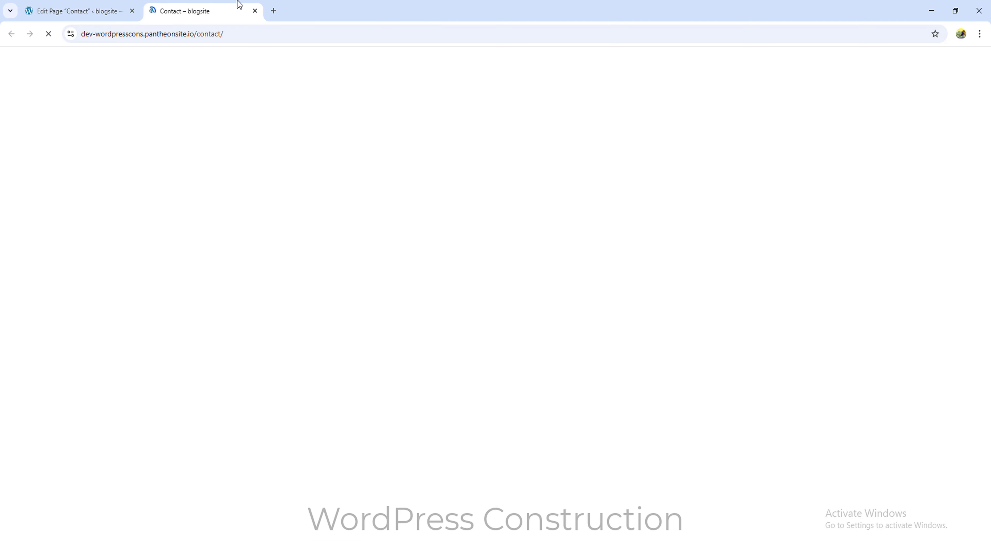
{"action": "scroll", "coordinate": [201, 250], "scroll_direction": "down", "scroll_amount": 5}
{"action": "scroll", "coordinate": [249, 294], "scroll_direction": "up", "scroll_amount": 5}
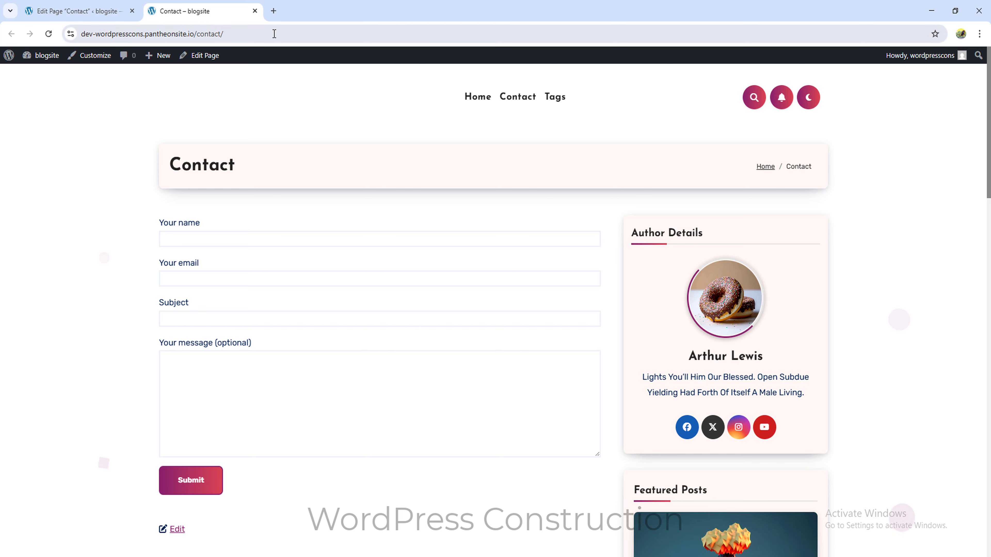
{"action": "key", "text": "ctrl+w"}
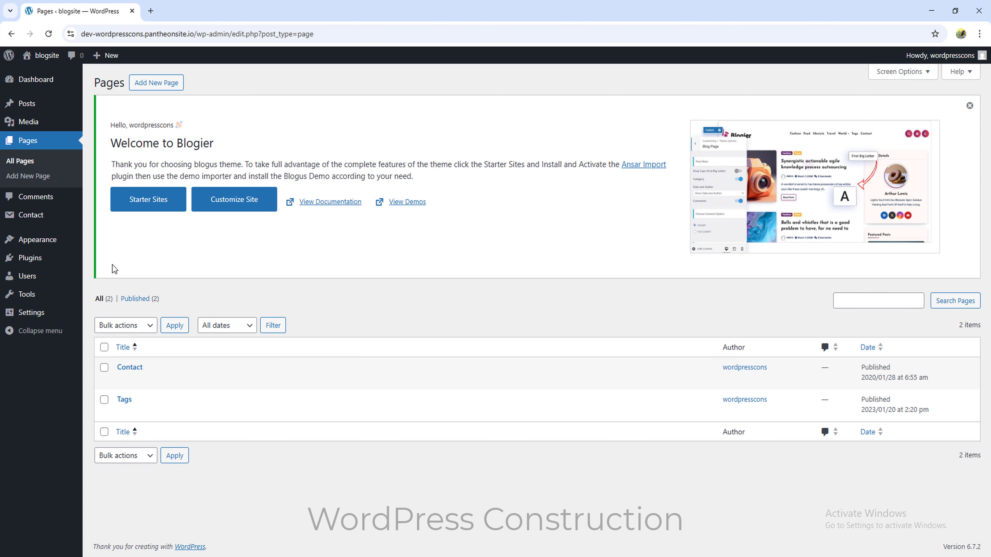
Open the Site Identity settings in the theme customizer and download the blogier.png logo image in a separate tab.
{"action": "mouse_move", "coordinate": [44, 243]}
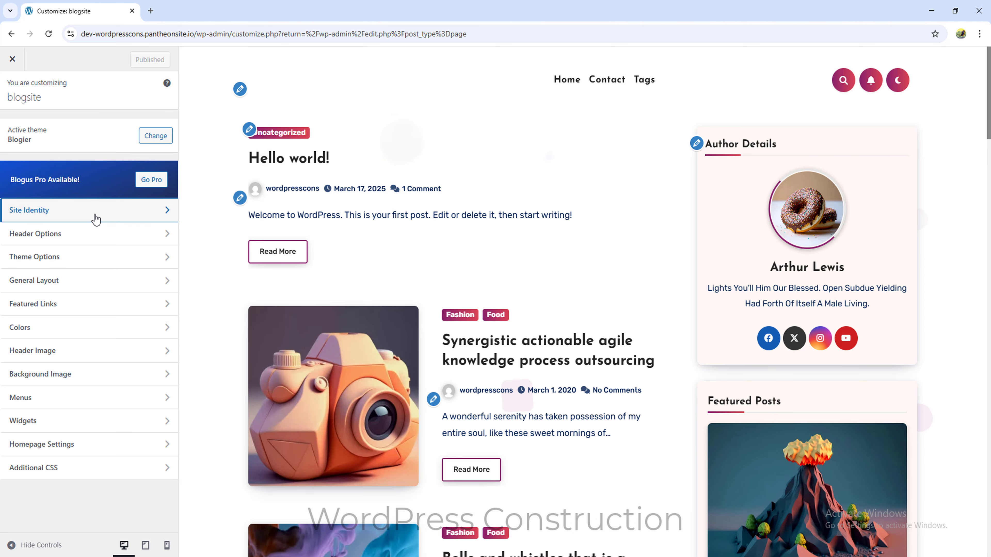
{"action": "left_click", "coordinate": [95, 218]}
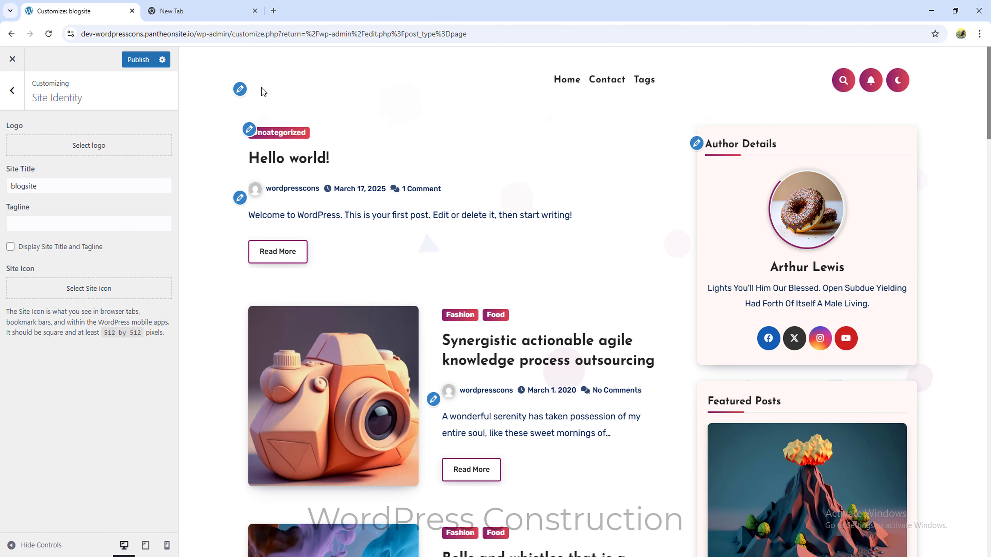
{"action": "left_click", "coordinate": [180, 9]}
{"action": "key", "text": "ctrl+w"}
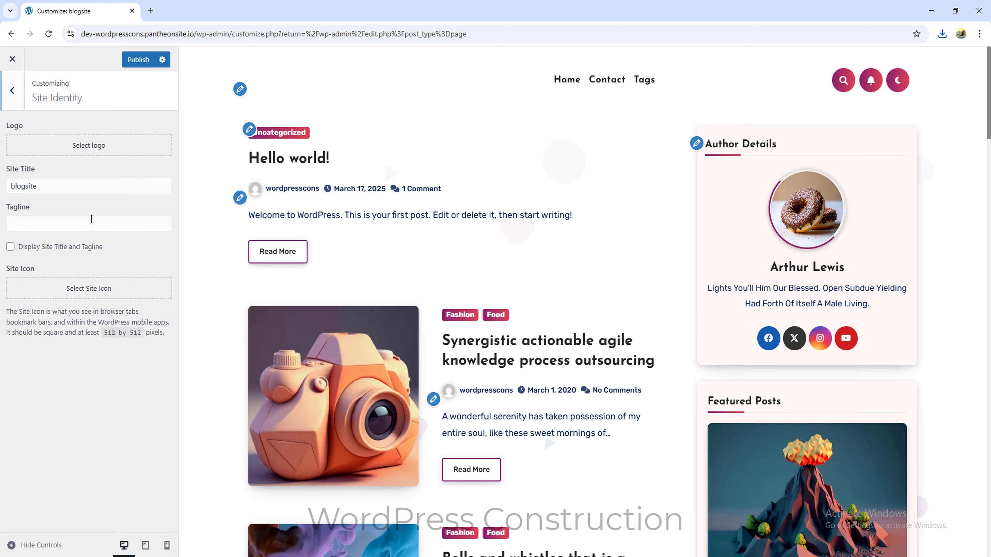
Upload blogier.png as the site logo without cropping it and publish the change.
{"action": "left_click", "coordinate": [74, 149]}
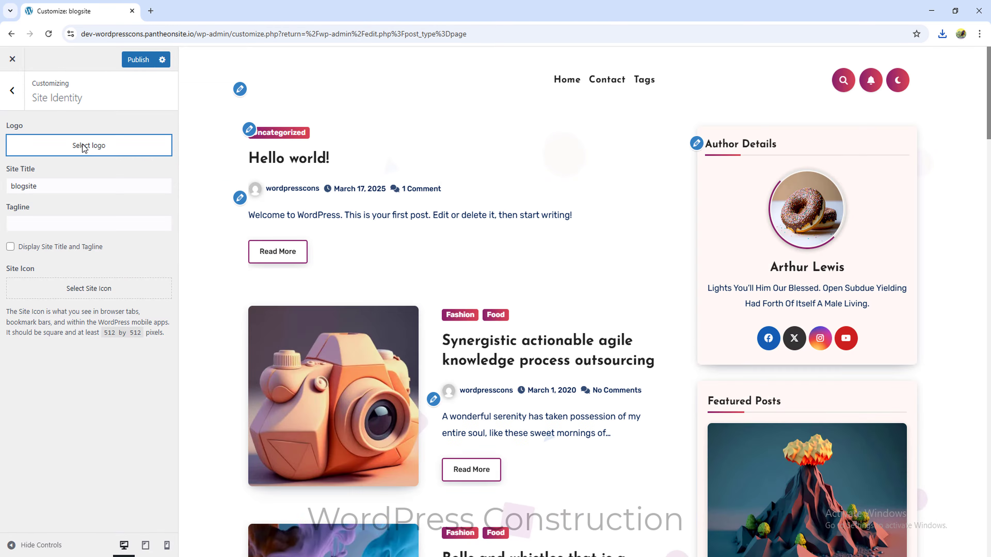
{"action": "left_click", "coordinate": [82, 144]}
{"action": "left_click", "coordinate": [50, 102]}
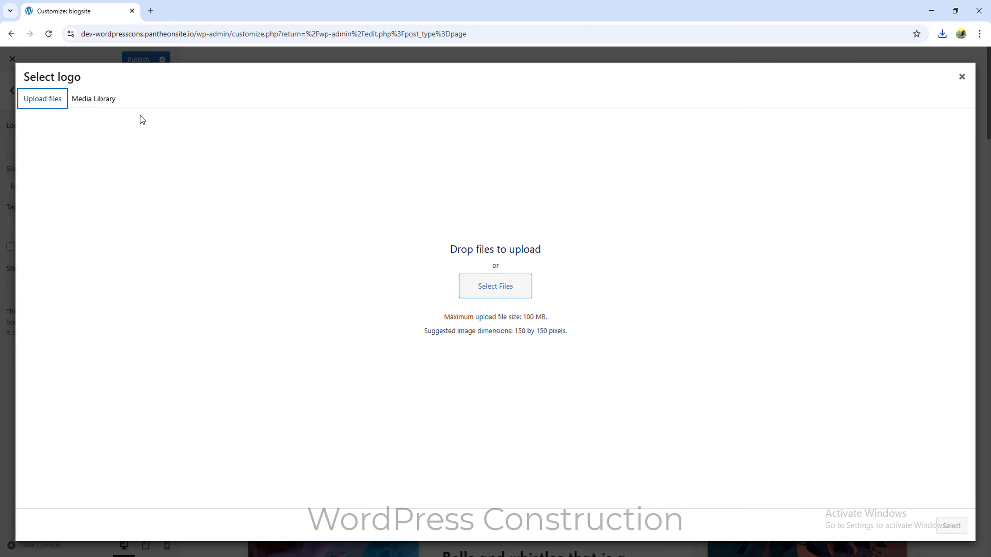
{"action": "left_click", "coordinate": [942, 34]}
{"action": "left_click_drag", "start_coordinate": [861, 87], "coordinate": [571, 271]}
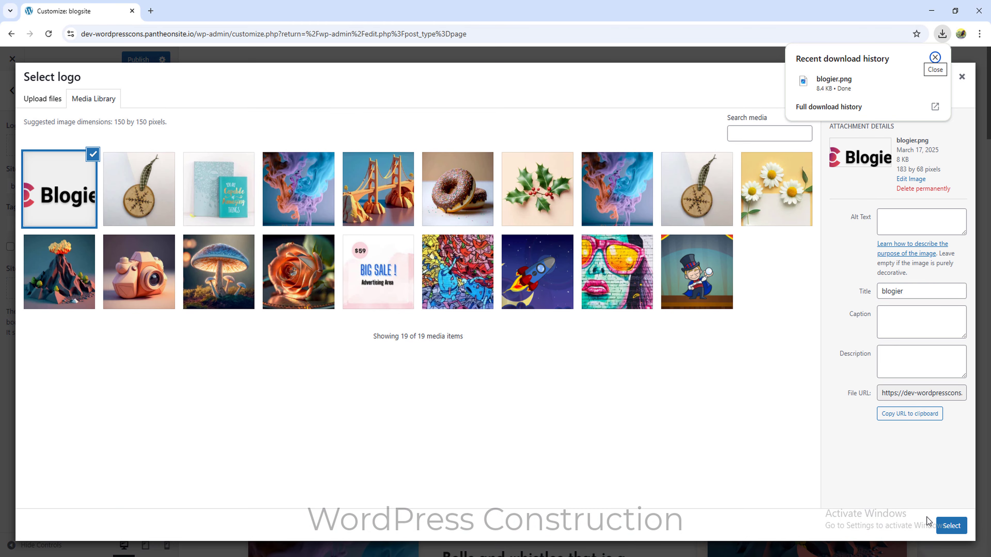
{"action": "left_click", "coordinate": [950, 525]}
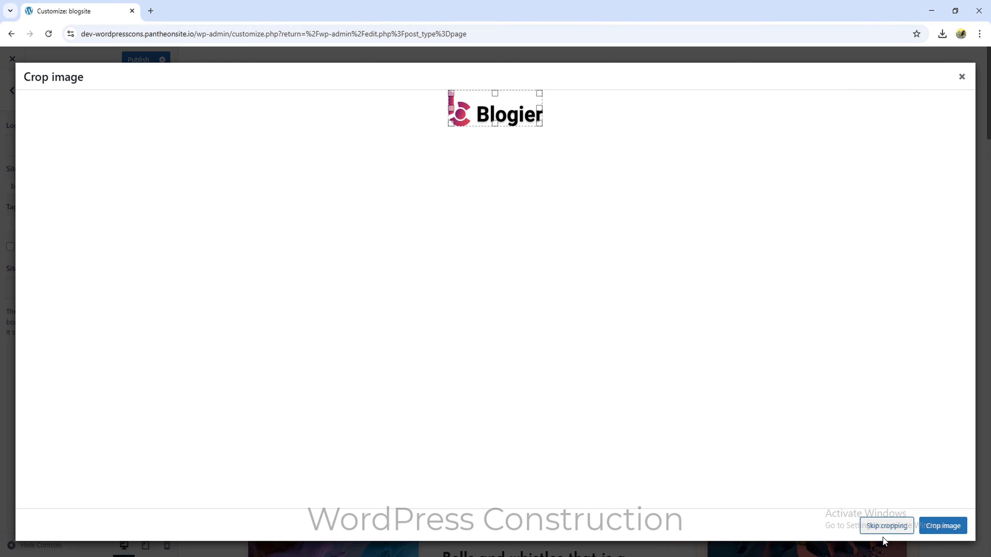
{"action": "left_click", "coordinate": [886, 527]}
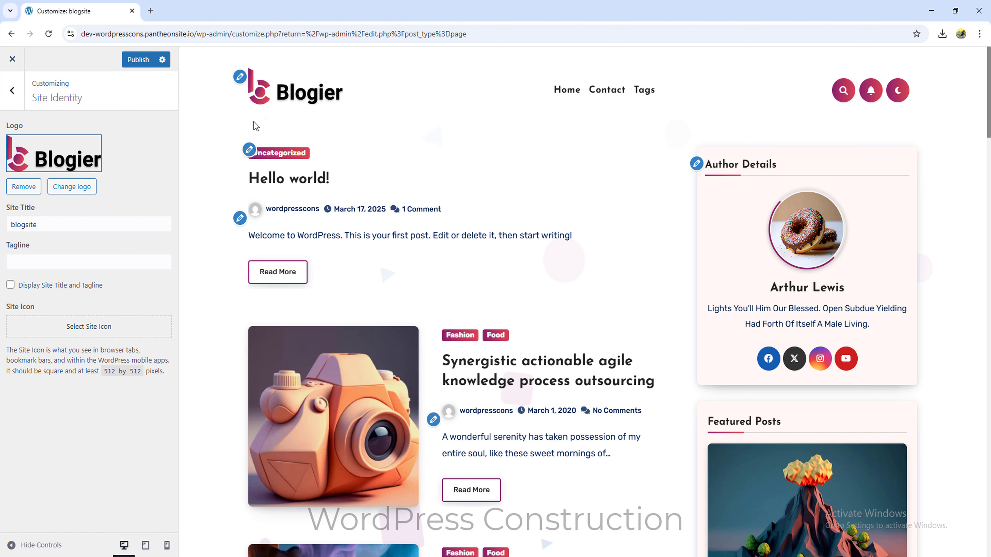
{"action": "left_click", "coordinate": [133, 62]}
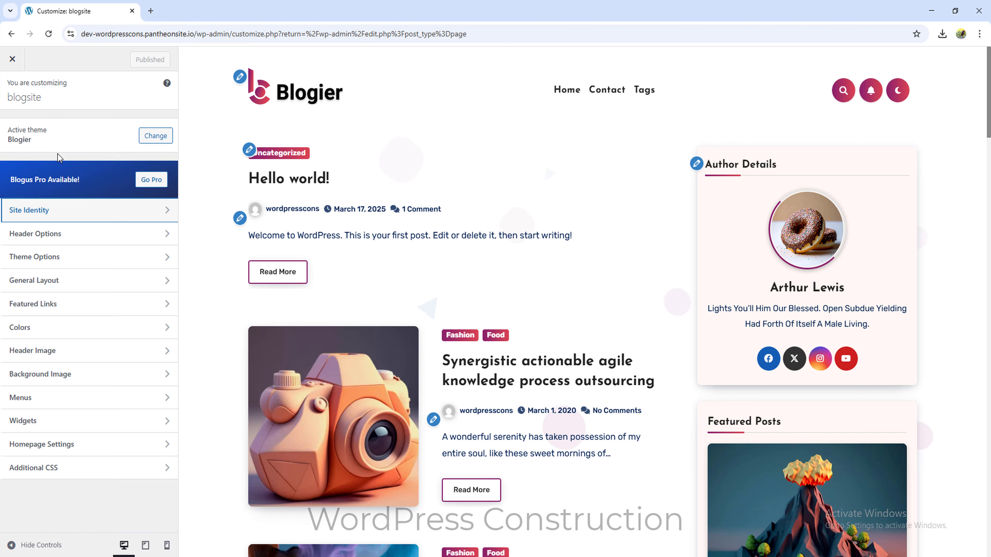
Hide the subscribe button in the header's menu options and show it again.
{"action": "left_click", "coordinate": [59, 242]}
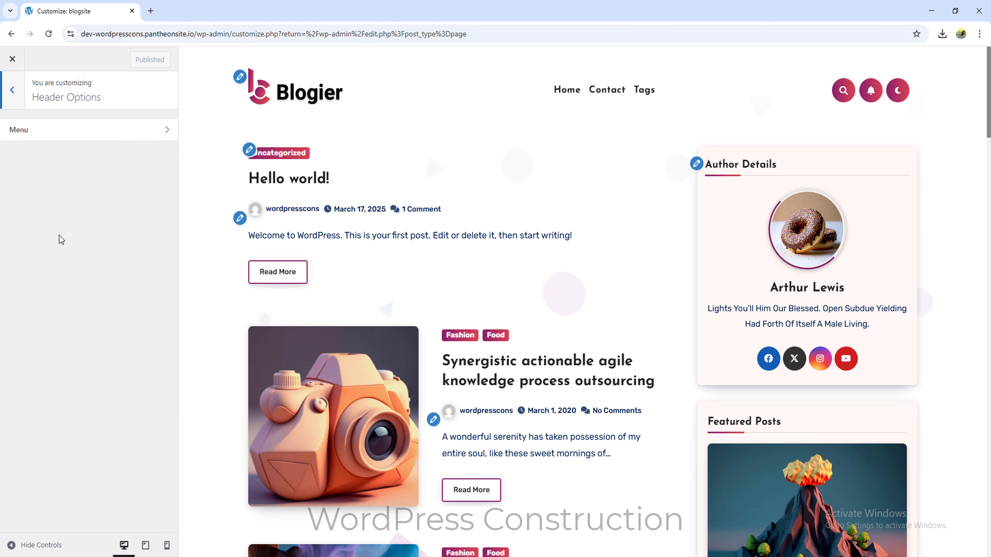
{"action": "left_click", "coordinate": [46, 138]}
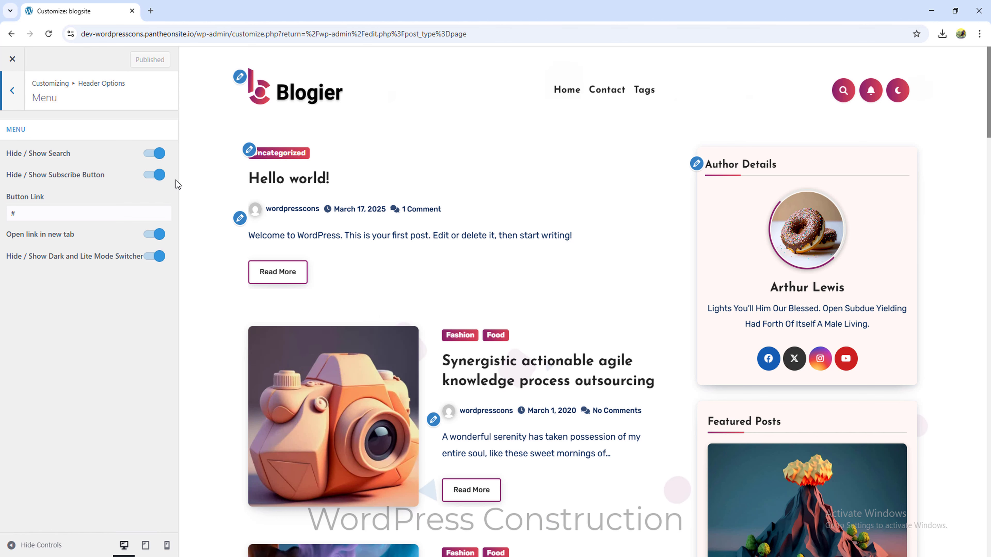
{"action": "left_click", "coordinate": [158, 175]}
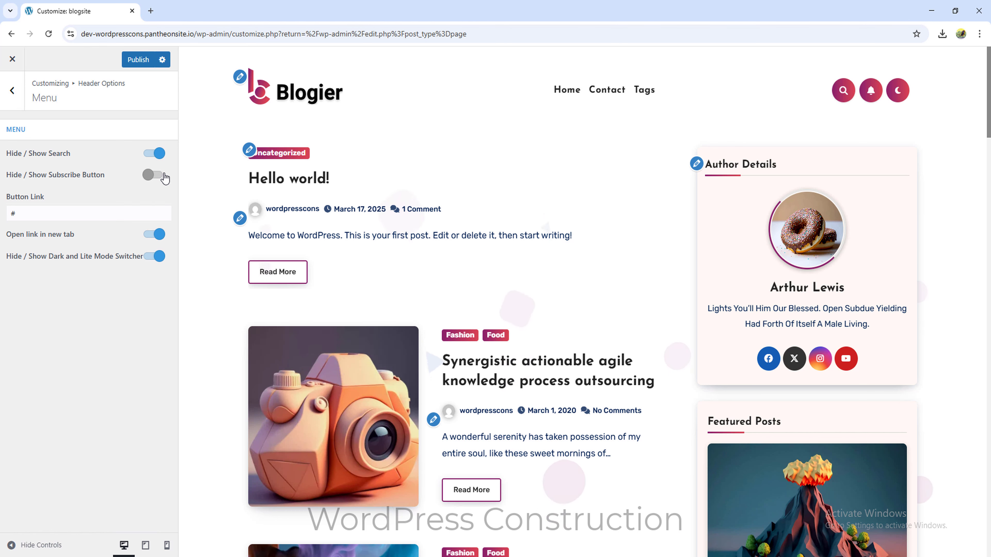
{"action": "left_click", "coordinate": [163, 176]}
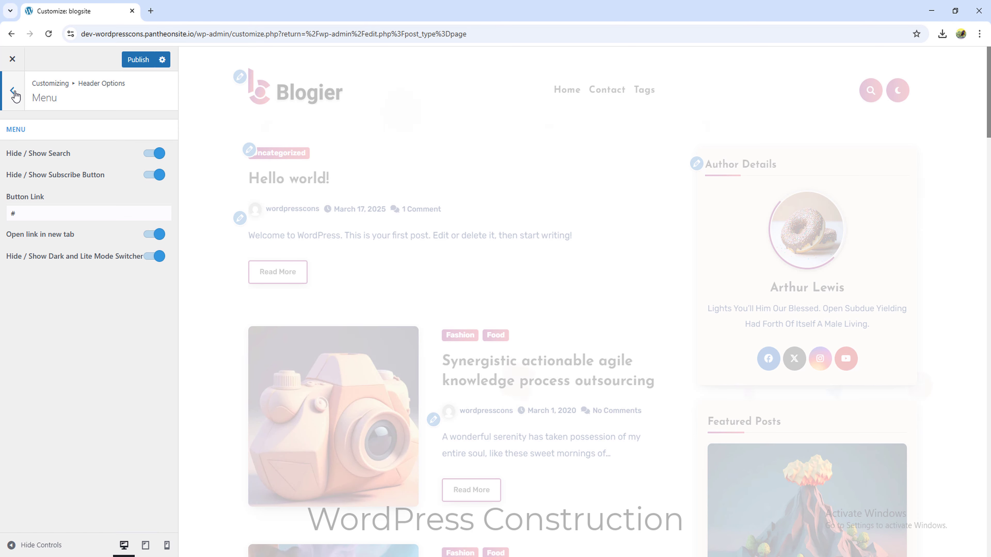
In the theme's Blog Page options, set Date and Author to Show Date Only and check the post list preview.
{"action": "left_click", "coordinate": [14, 92]}
{"action": "left_click", "coordinate": [77, 160]}
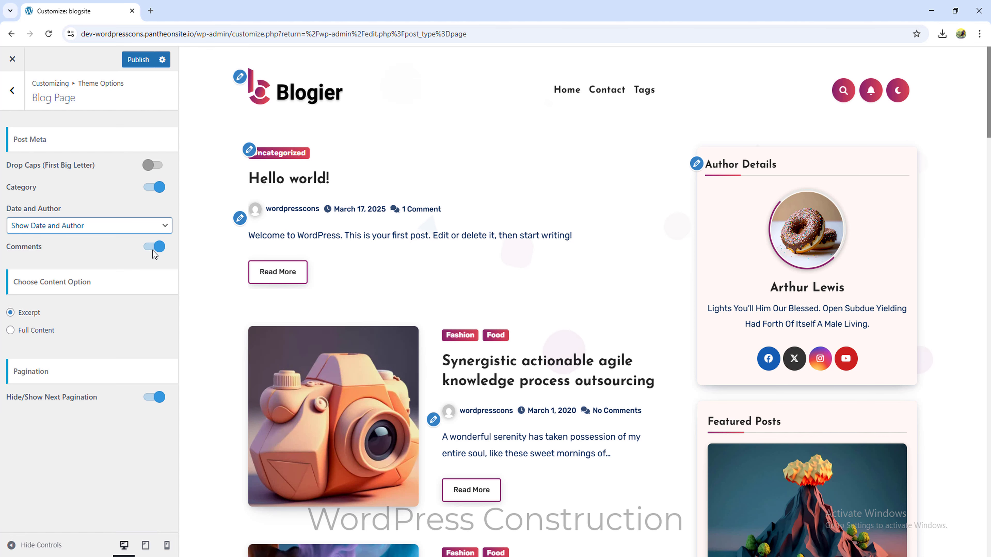
{"action": "scroll", "coordinate": [290, 396], "scroll_direction": "down", "scroll_amount": 20}
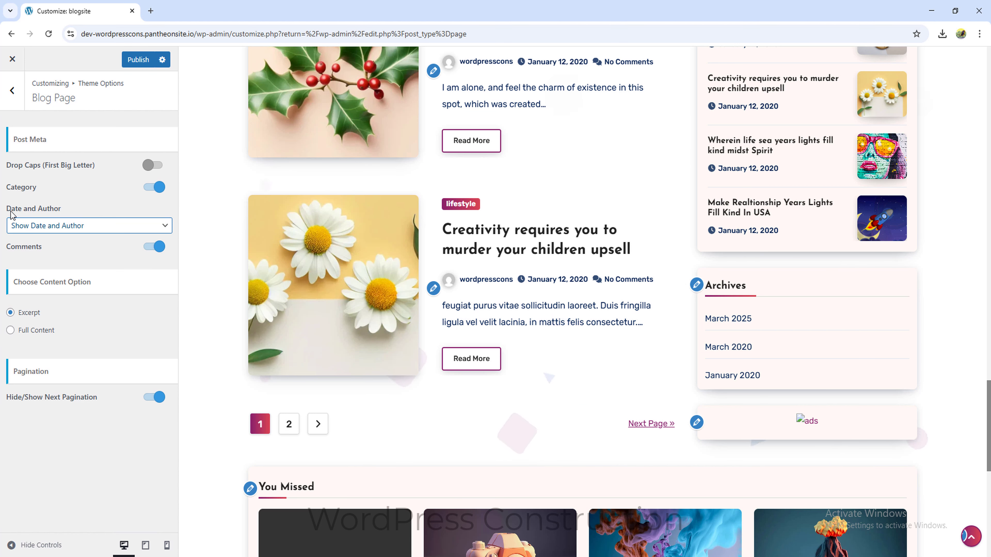
{"action": "left_click", "coordinate": [53, 226]}
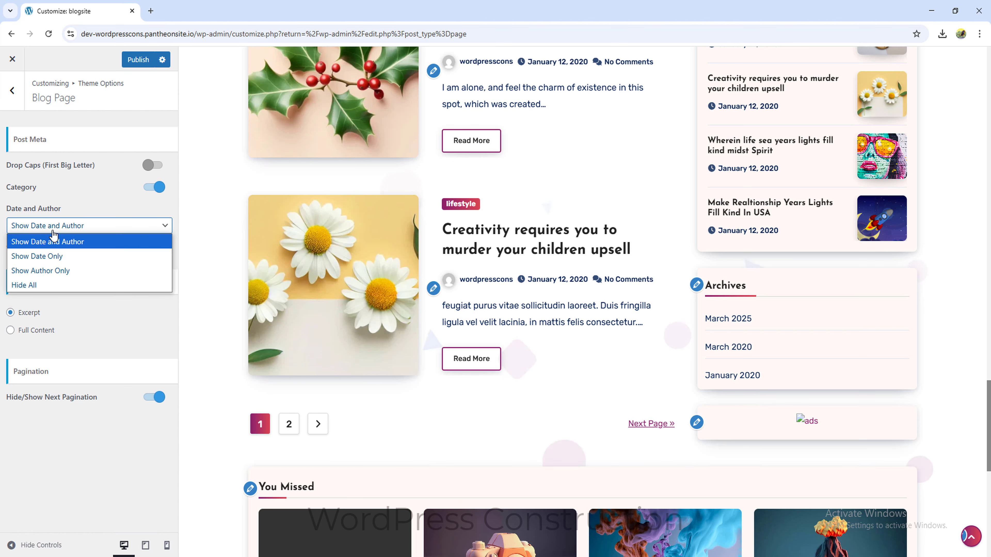
{"action": "left_click", "coordinate": [61, 258]}
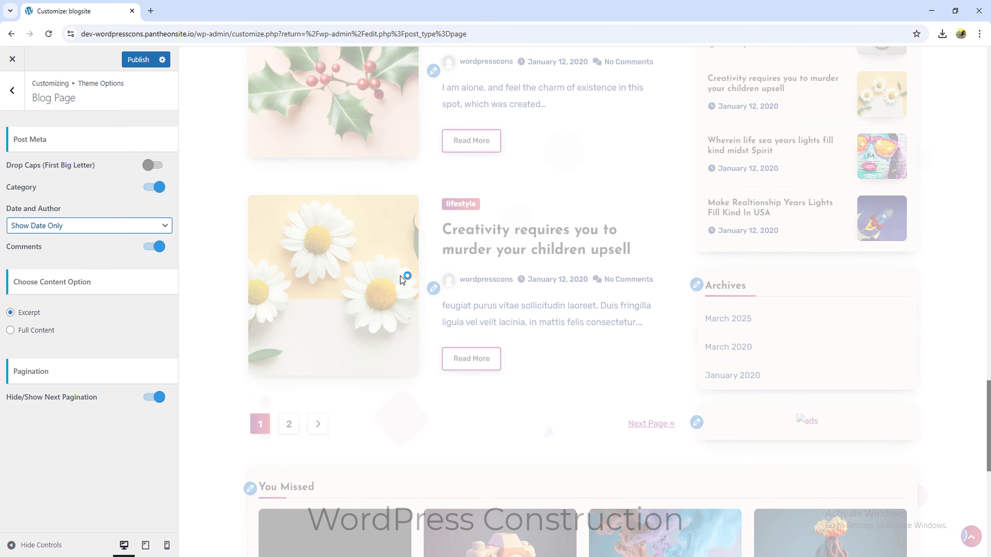
{"action": "scroll", "coordinate": [414, 253], "scroll_direction": "up", "scroll_amount": 5}
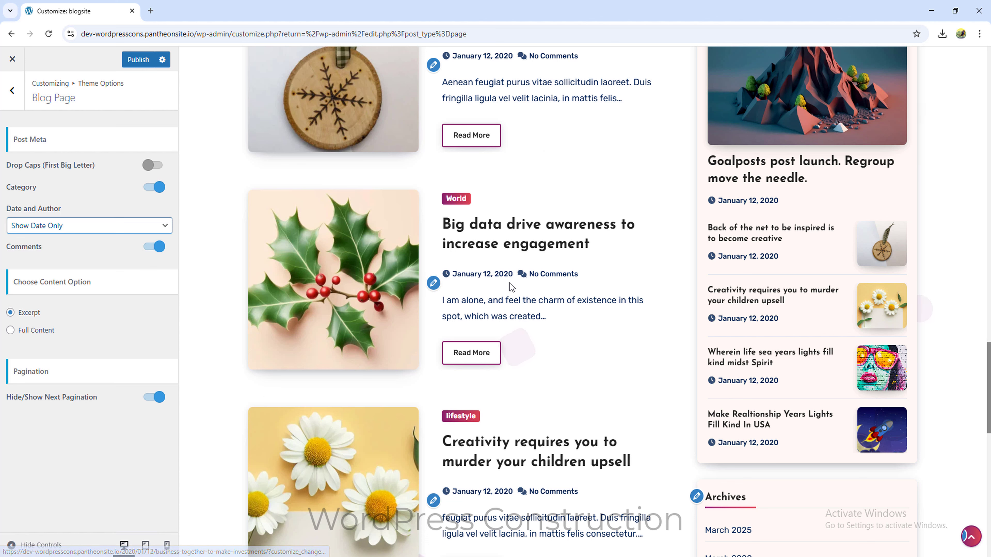
In the Single Page options, hide the author details for both the featured post and the author section.
{"action": "left_click", "coordinate": [10, 109]}
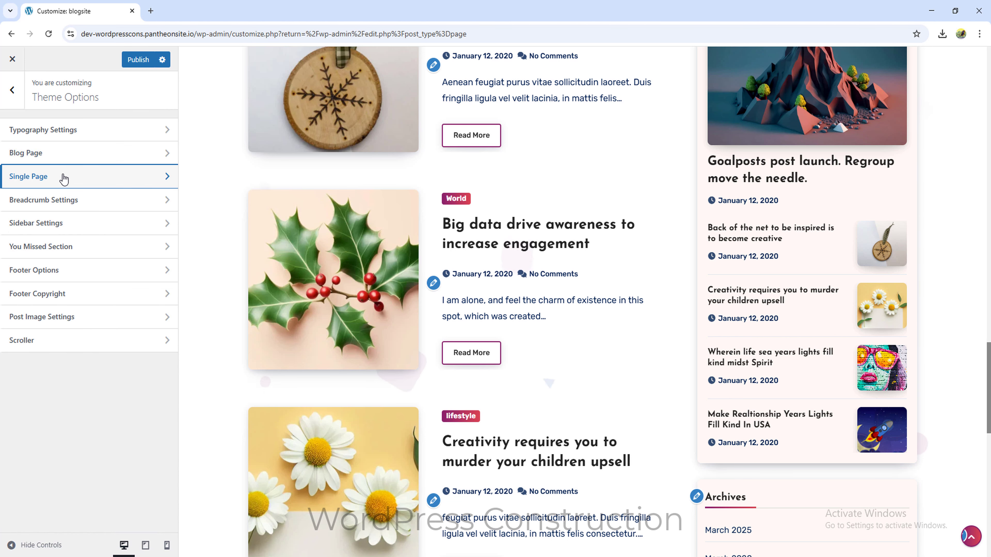
{"action": "left_click", "coordinate": [63, 178]}
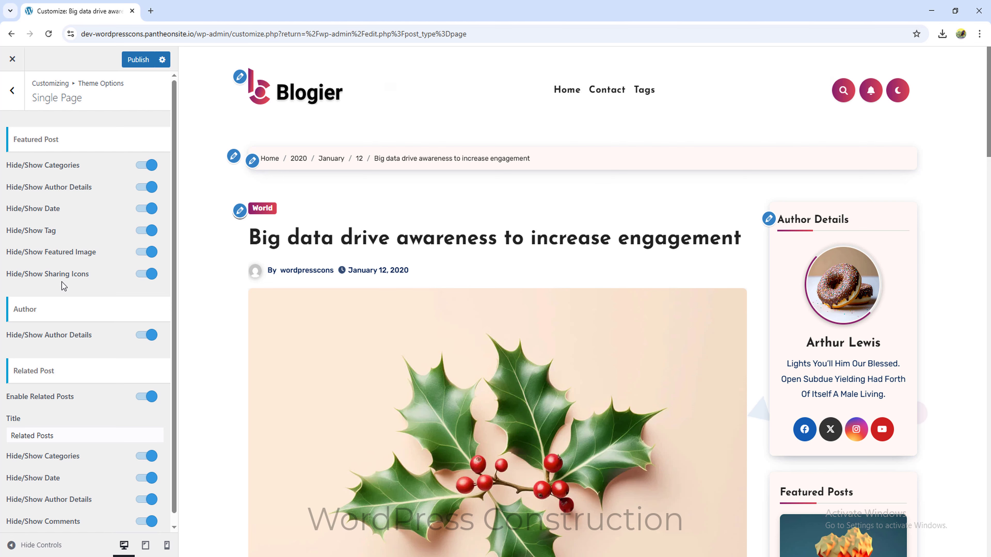
{"action": "scroll", "coordinate": [373, 310], "scroll_direction": "down", "scroll_amount": 15}
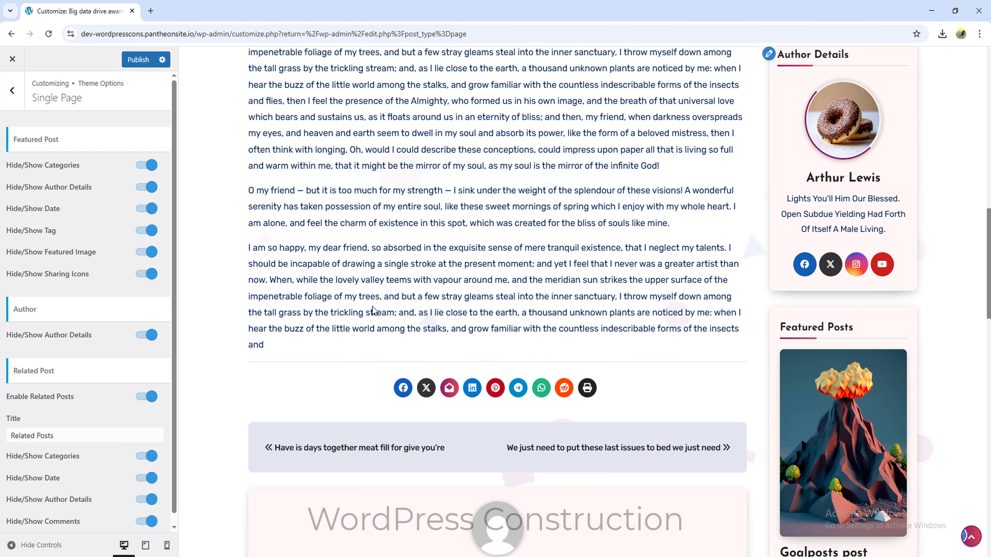
{"action": "left_click", "coordinate": [146, 335]}
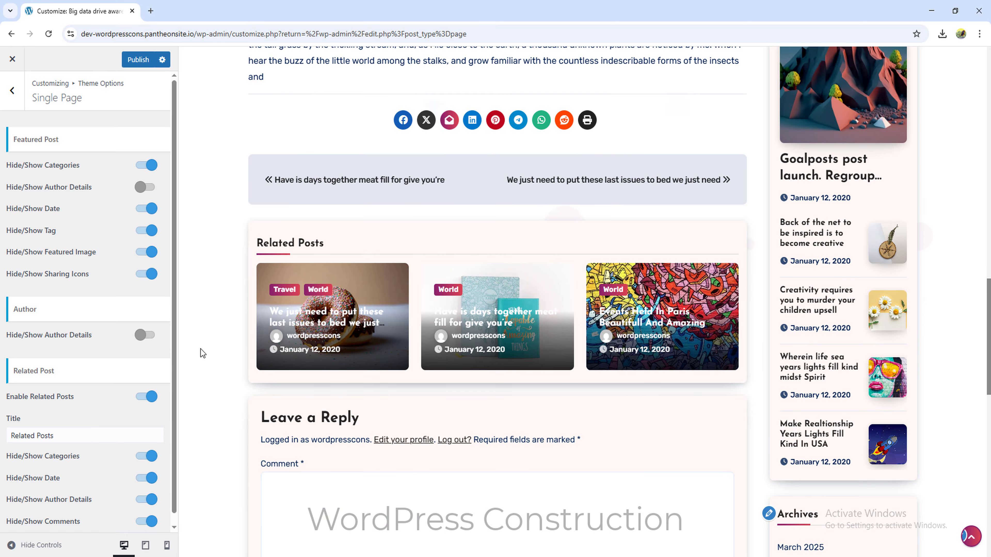
{"action": "scroll", "coordinate": [58, 467], "scroll_direction": "down", "scroll_amount": 1}
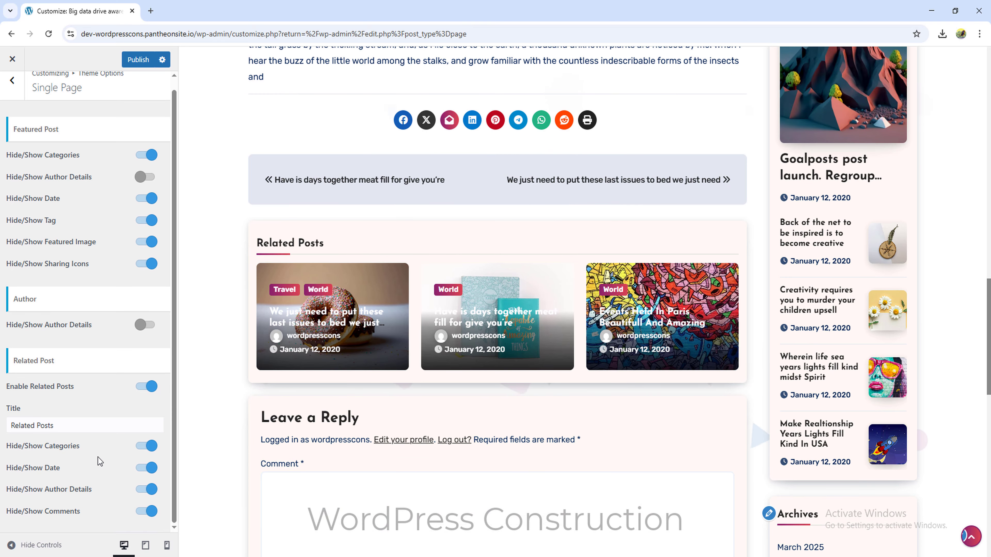
Hide the breadcrumb in the Breadcrumb Settings and show it again.
{"action": "left_click", "coordinate": [12, 80]}
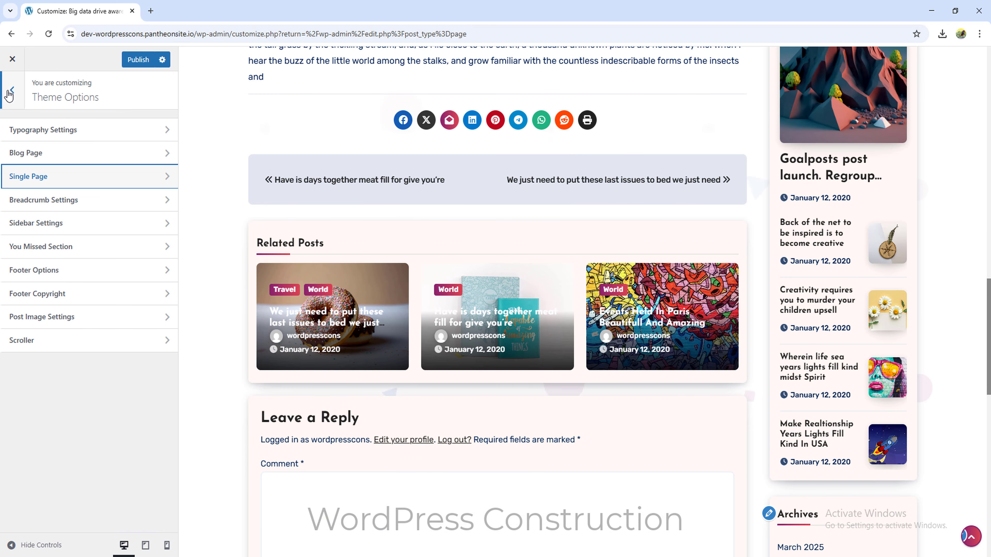
{"action": "left_click", "coordinate": [59, 200]}
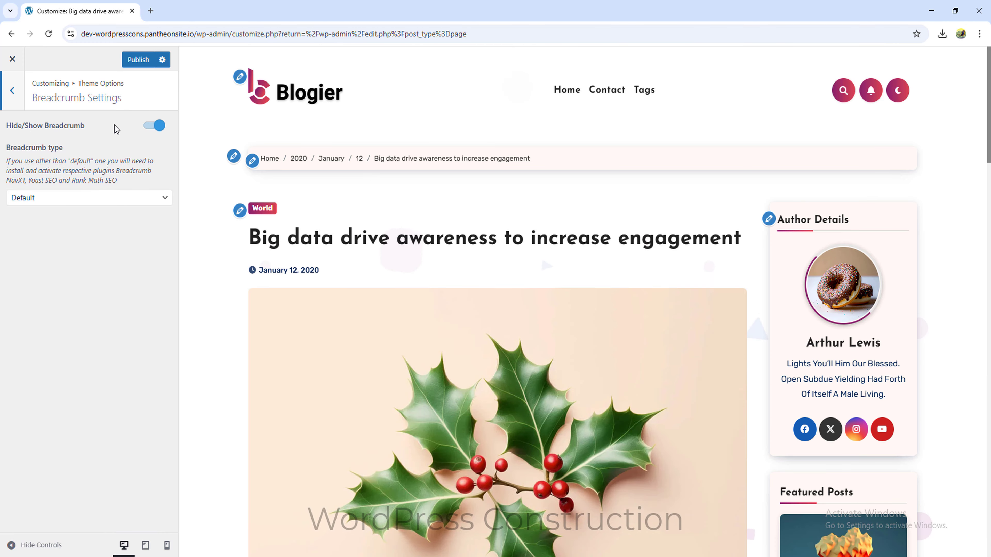
{"action": "left_click", "coordinate": [153, 126]}
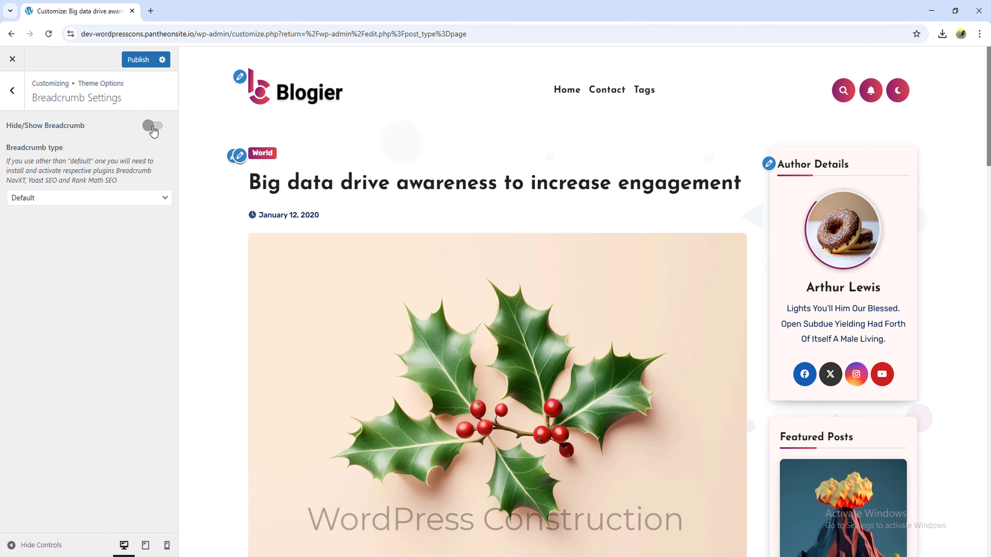
{"action": "left_click", "coordinate": [153, 126]}
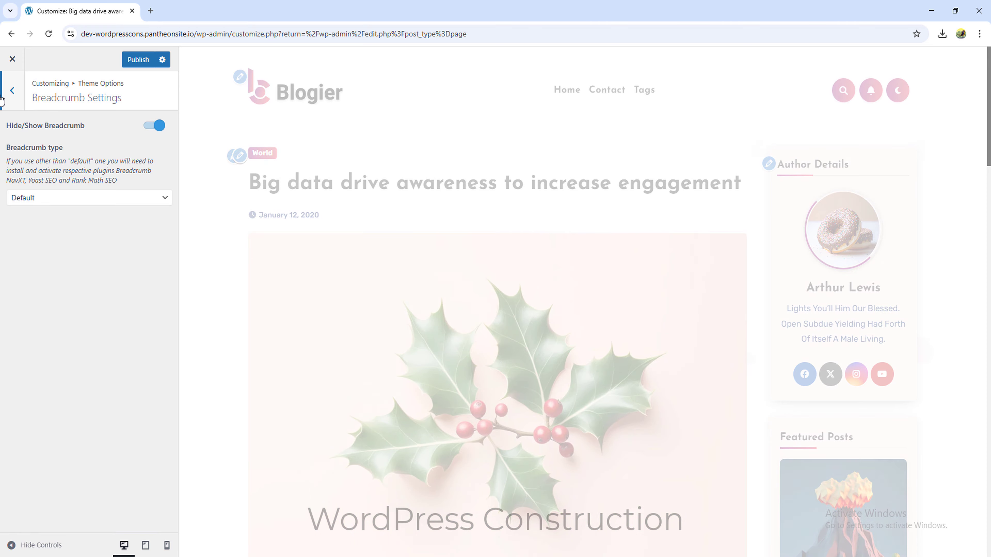
Check how the sidebar behaves on the post page and turn off Sidebar Sticky in the Sidebar Settings.
{"action": "left_click", "coordinate": [12, 90]}
{"action": "left_click", "coordinate": [73, 223]}
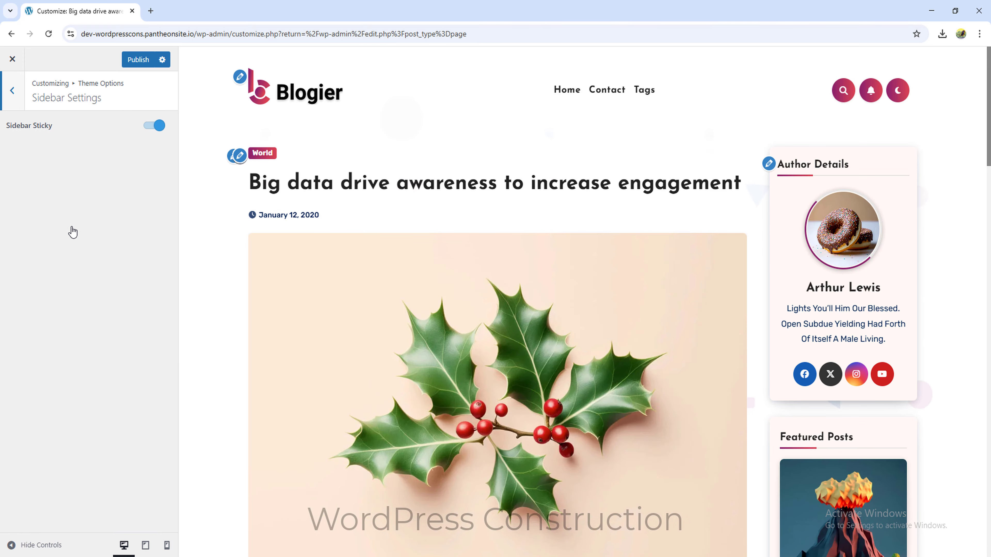
{"action": "scroll", "coordinate": [221, 257], "scroll_direction": "down", "scroll_amount": 12}
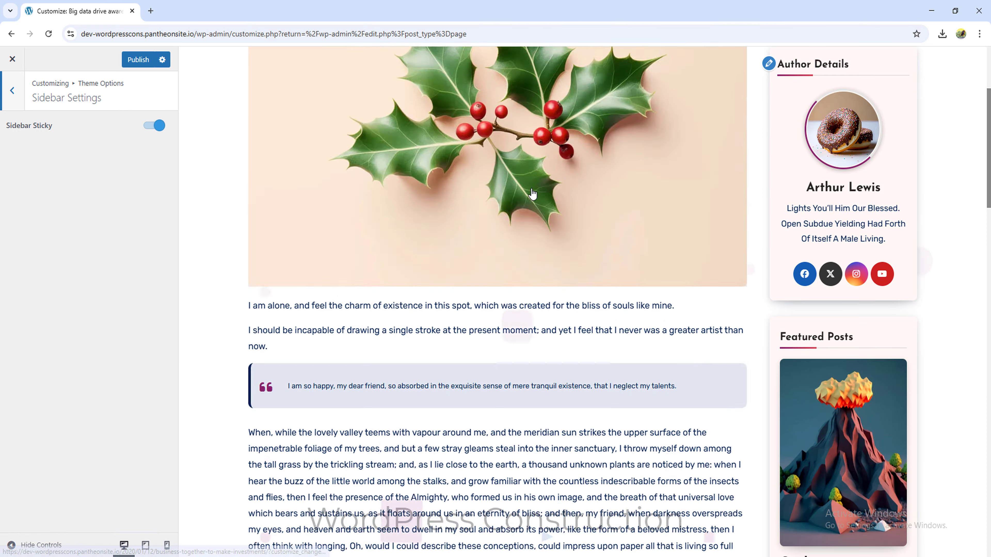
{"action": "scroll", "coordinate": [531, 188], "scroll_direction": "up", "scroll_amount": 11}
{"action": "left_click", "coordinate": [160, 125]}
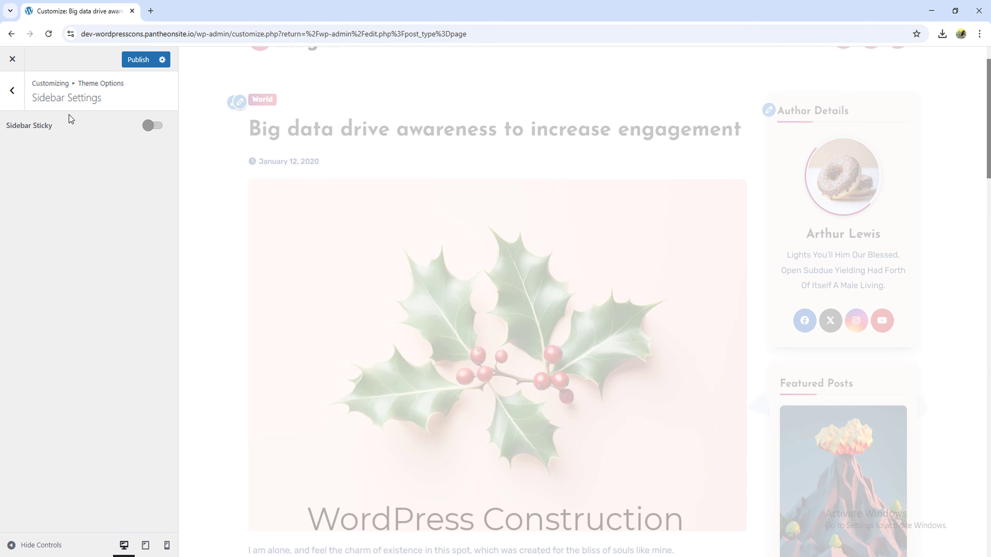
Locate the You Missed section on the blog page and hide it through its theme options.
{"action": "left_click", "coordinate": [9, 102]}
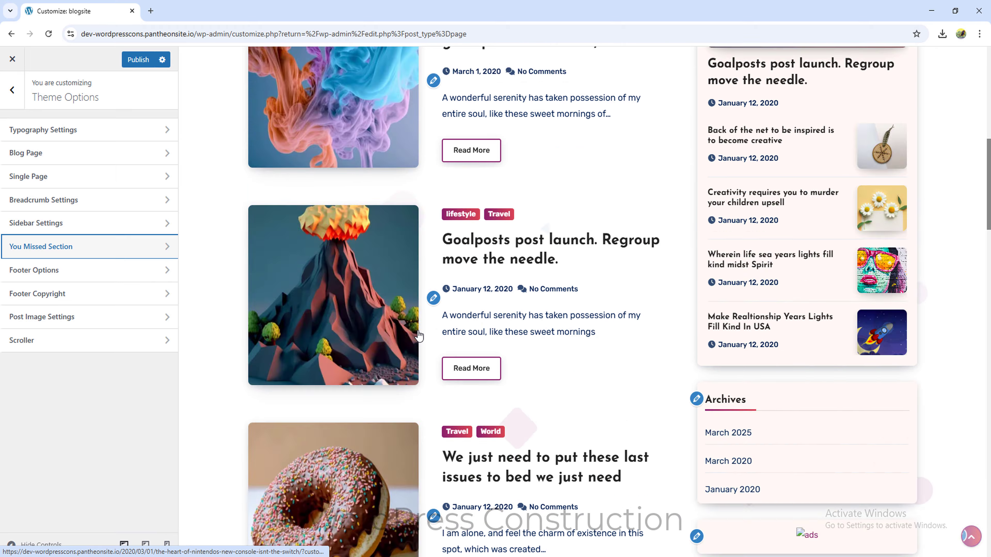
{"action": "scroll", "coordinate": [419, 338], "scroll_direction": "down", "scroll_amount": 20}
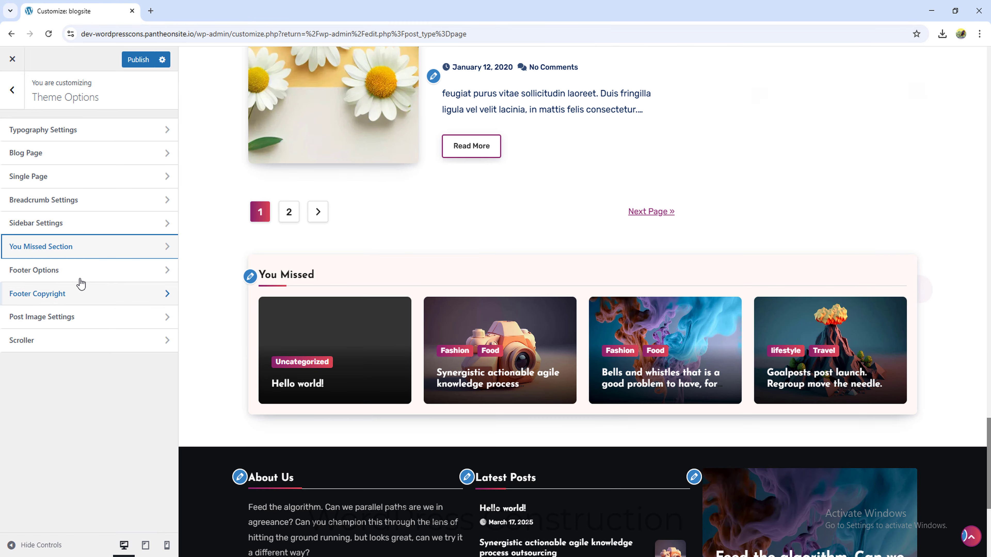
{"action": "left_click", "coordinate": [73, 249]}
{"action": "left_click", "coordinate": [156, 126]}
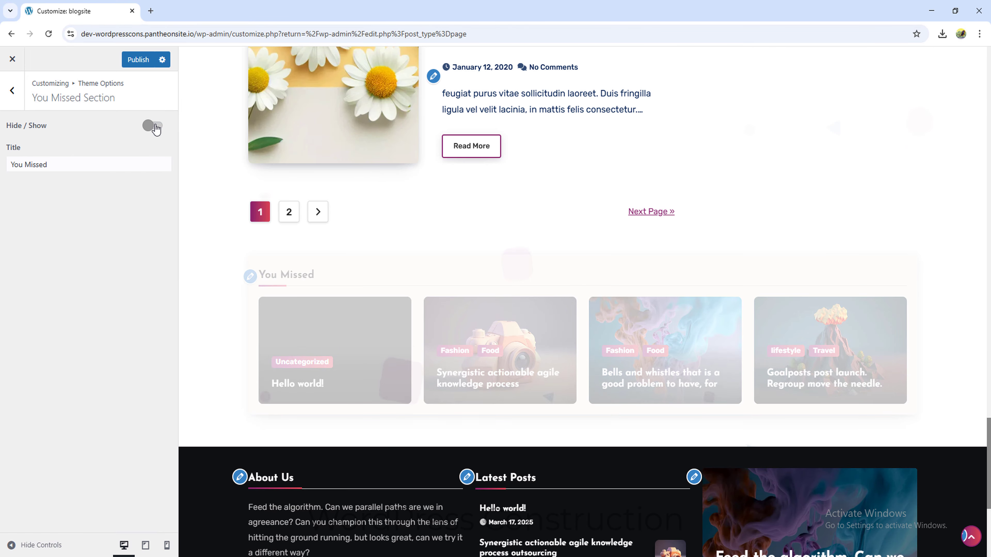
Review the Footer Options, including the column layout choices and the social icon entries.
{"action": "left_click", "coordinate": [12, 90]}
{"action": "left_click", "coordinate": [41, 274]}
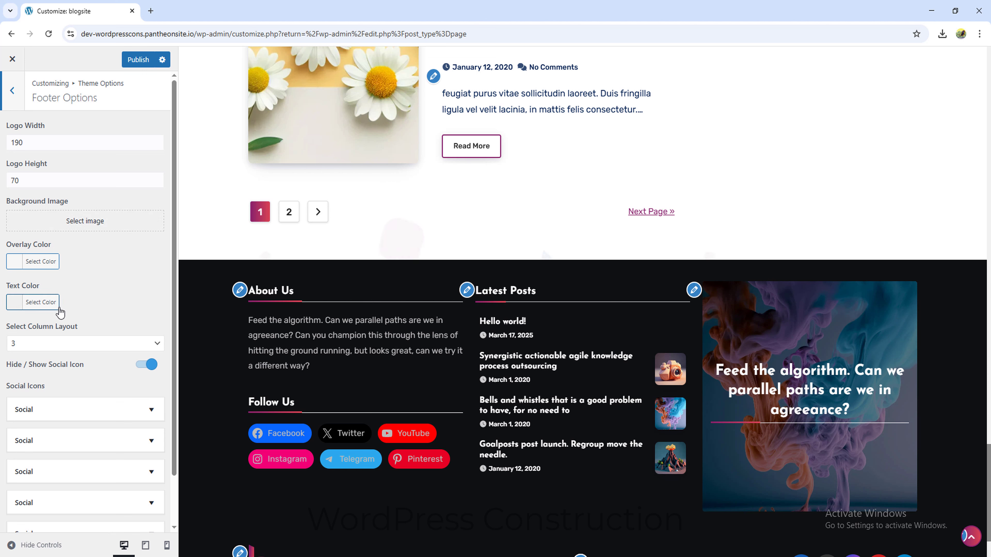
{"action": "scroll", "coordinate": [129, 277], "scroll_direction": "down", "scroll_amount": 1}
{"action": "left_click", "coordinate": [38, 288]}
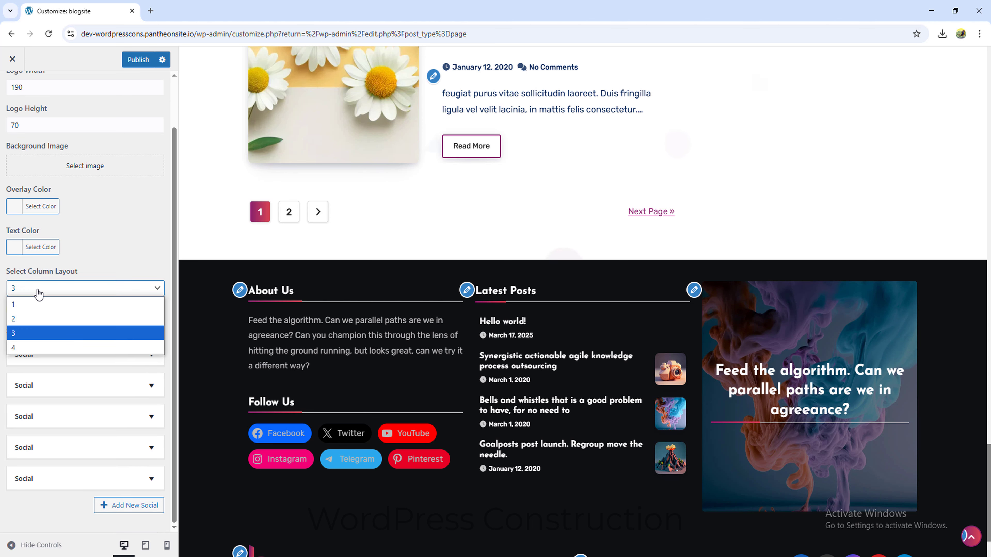
{"action": "left_click", "coordinate": [38, 293]}
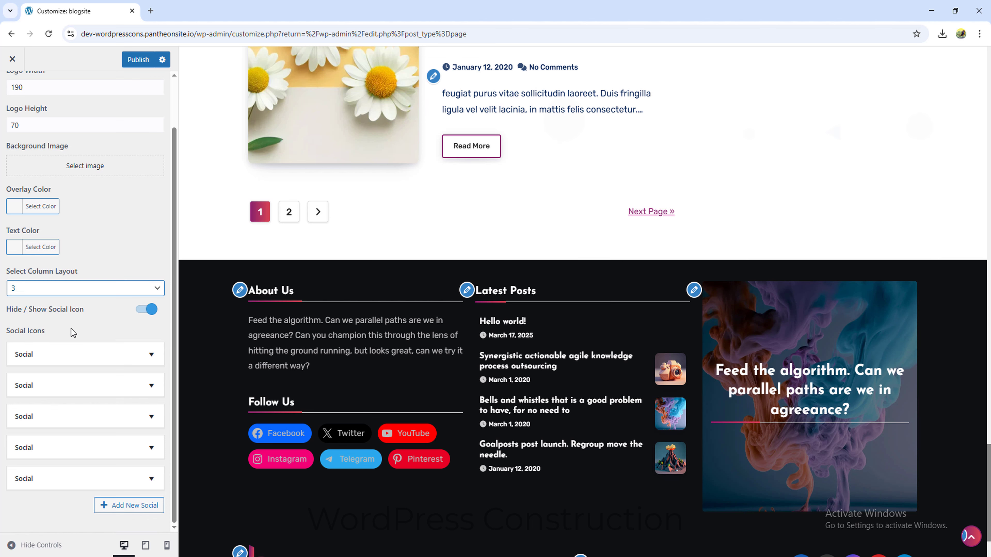
{"action": "left_click", "coordinate": [153, 355]}
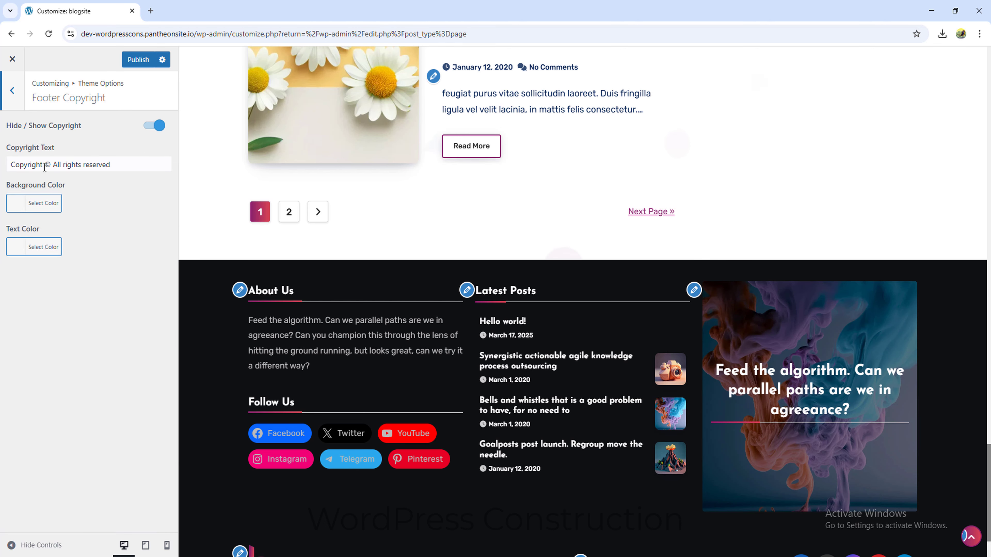
Check the Footer Copyright settings against the footer preview and view the post image display types.
{"action": "scroll", "coordinate": [318, 396], "scroll_direction": "down", "scroll_amount": 2}
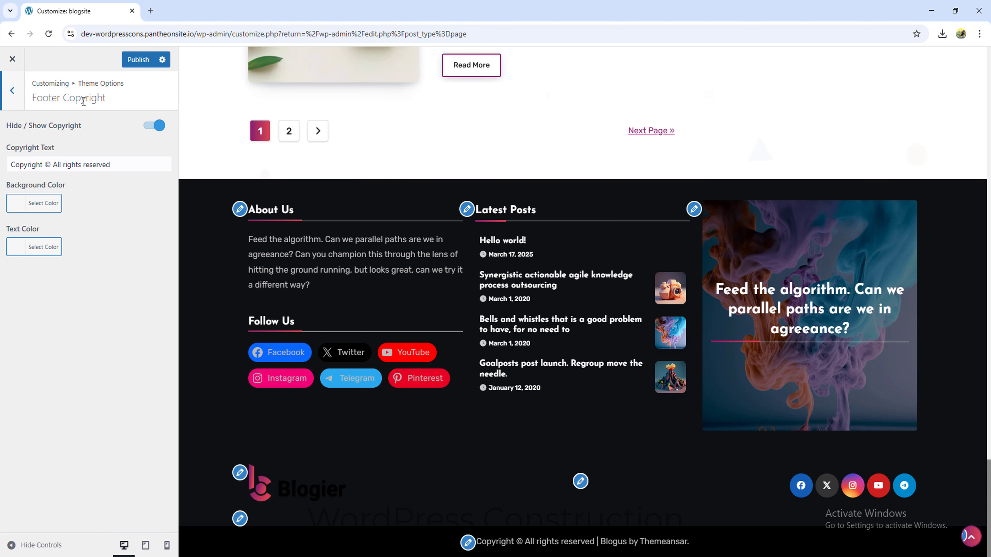
{"action": "left_click", "coordinate": [12, 94]}
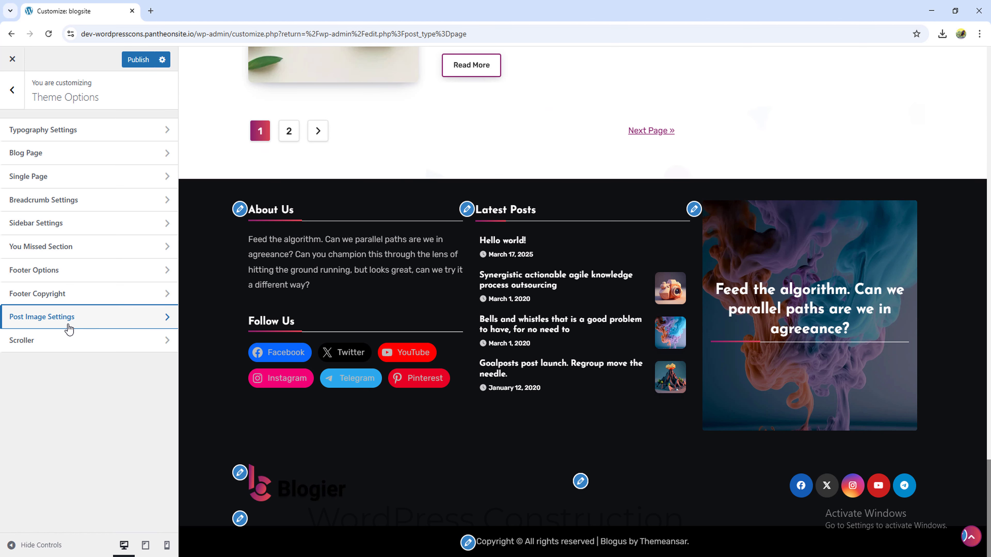
{"action": "left_click", "coordinate": [69, 328]}
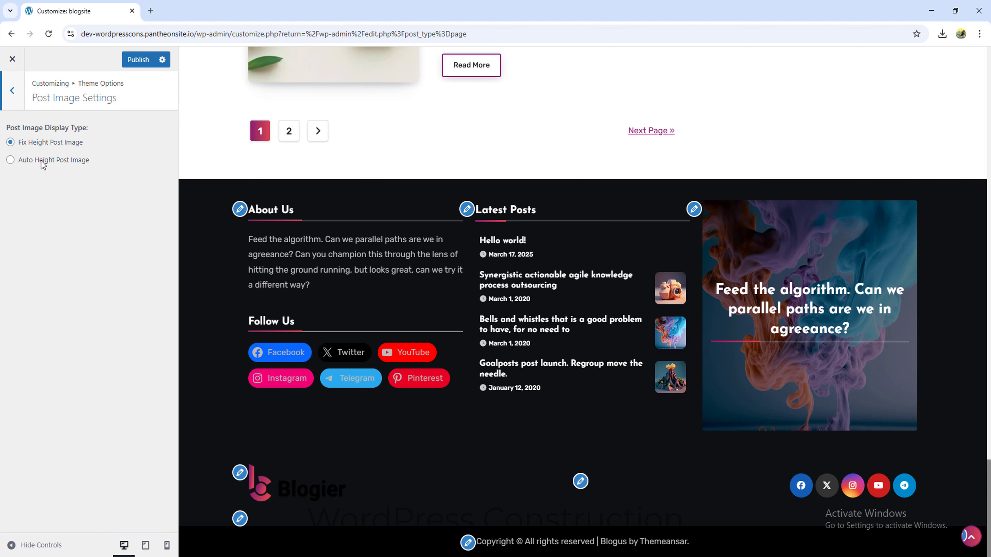
Change the scroller icon to the double upward chevron in the Scroller options.
{"action": "left_click", "coordinate": [5, 98]}
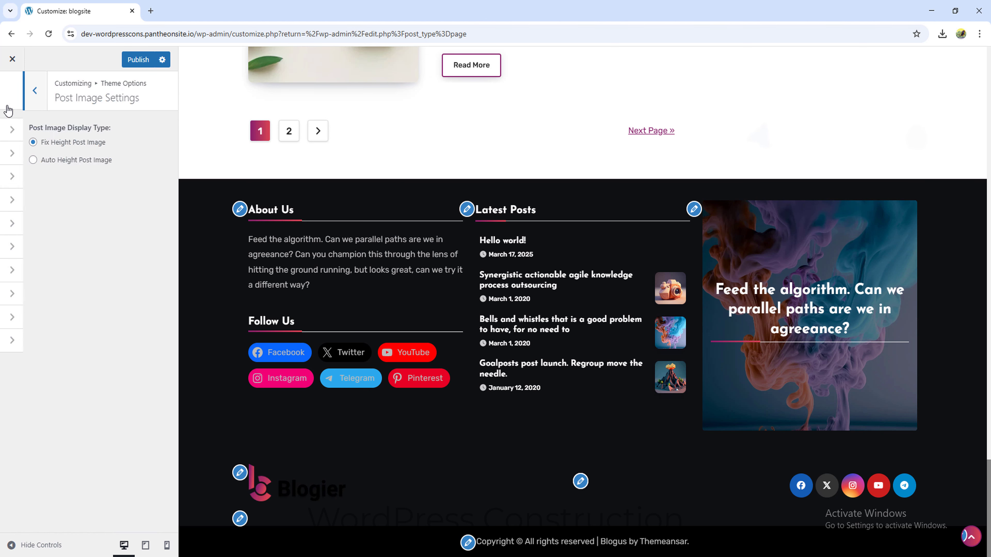
{"action": "left_click", "coordinate": [61, 338]}
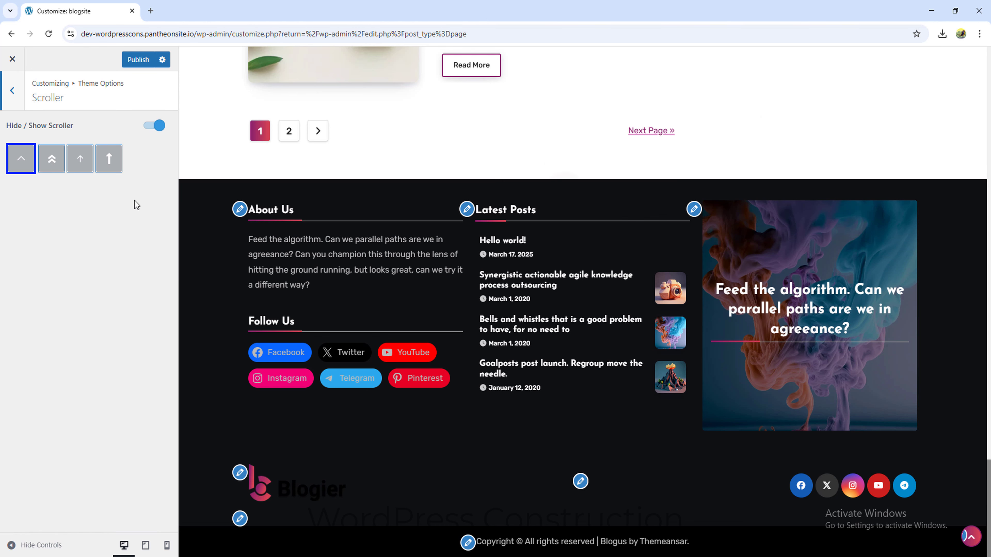
{"action": "left_click", "coordinate": [55, 165]}
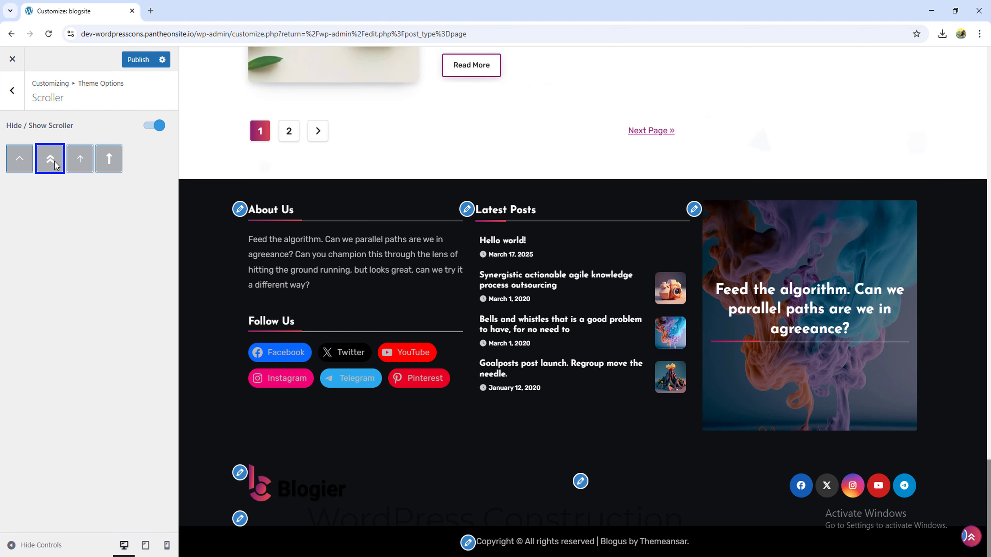
Review the Sidebar Width setting and the Blog Layout choices under General Layout against the blog page preview.
{"action": "left_click", "coordinate": [12, 90]}
{"action": "left_click", "coordinate": [12, 96]}
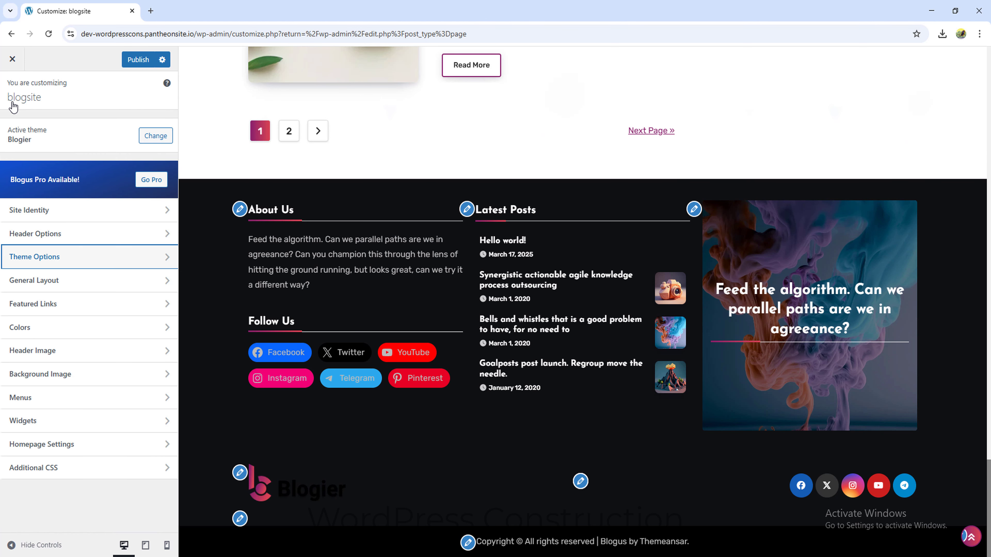
{"action": "left_click", "coordinate": [80, 289]}
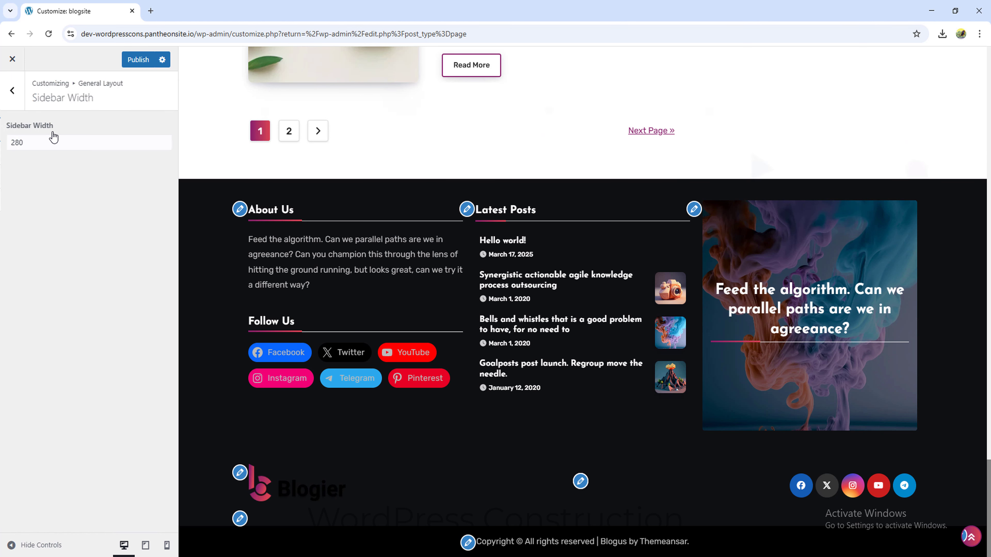
{"action": "left_click", "coordinate": [10, 102]}
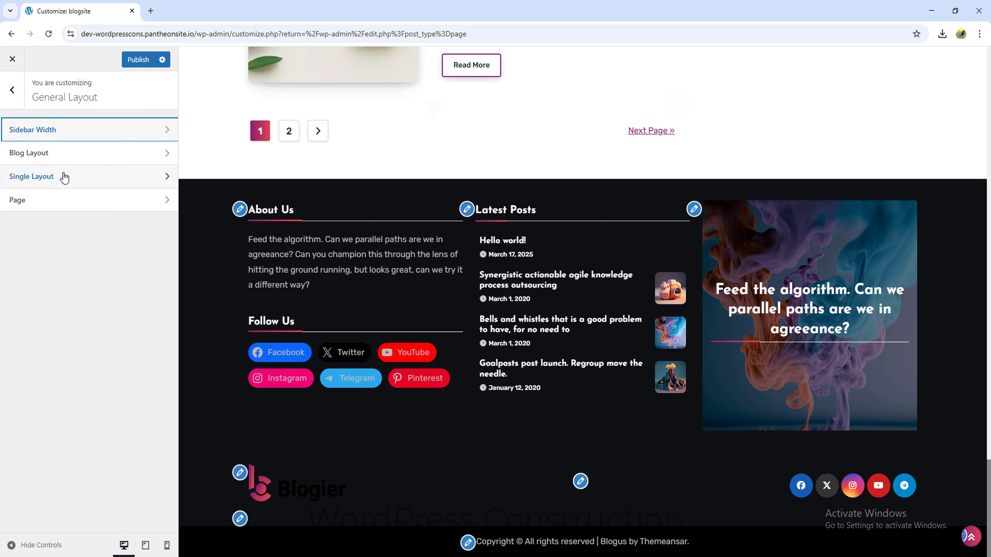
{"action": "left_click", "coordinate": [54, 153]}
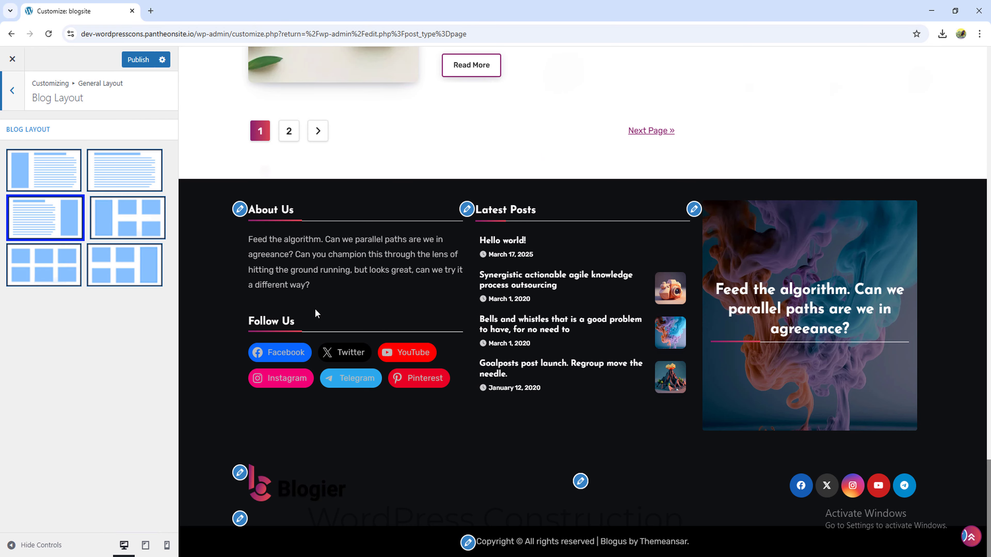
{"action": "scroll", "coordinate": [316, 313], "scroll_direction": "up", "scroll_amount": 20}
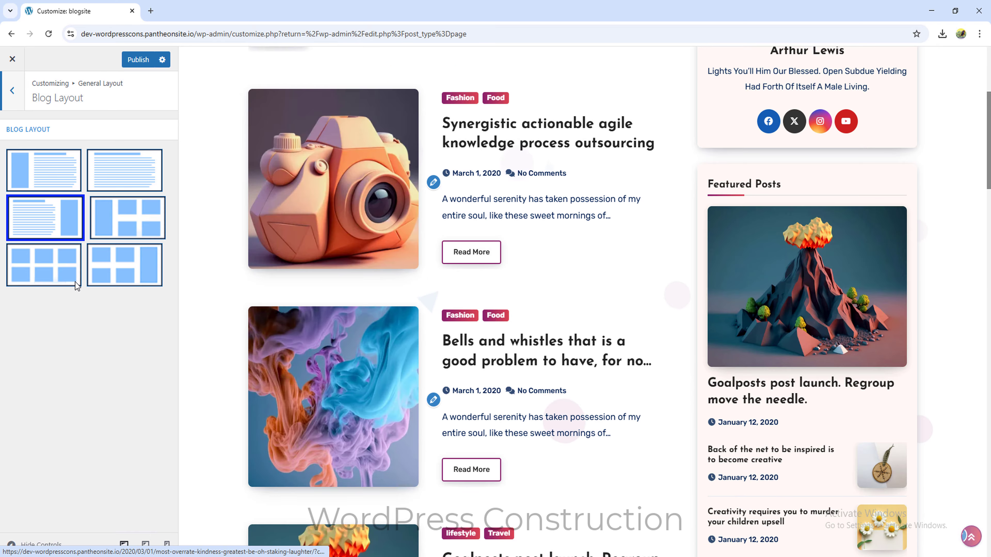
Examine the Single Layout and Page layout choices under General Layout.
{"action": "left_click", "coordinate": [16, 89]}
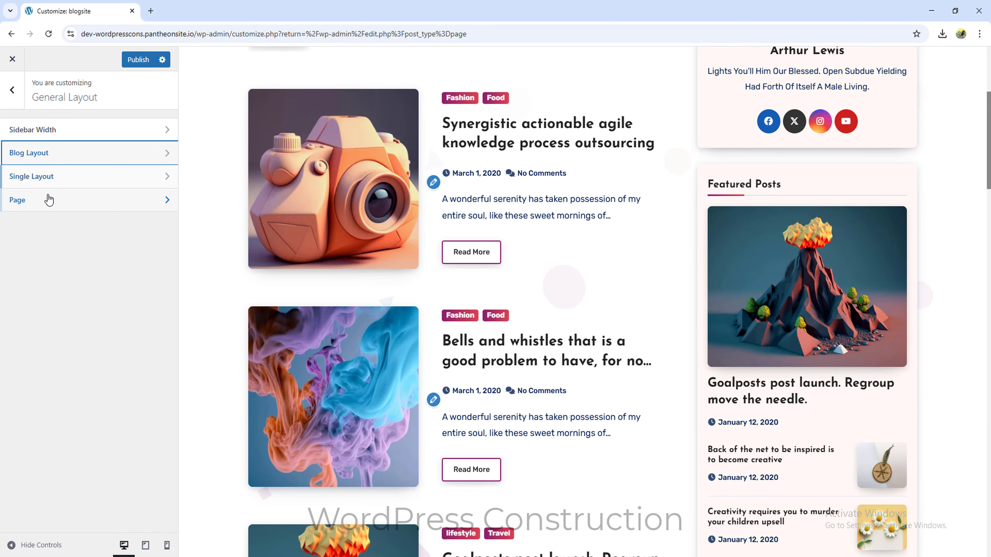
{"action": "left_click", "coordinate": [45, 177]}
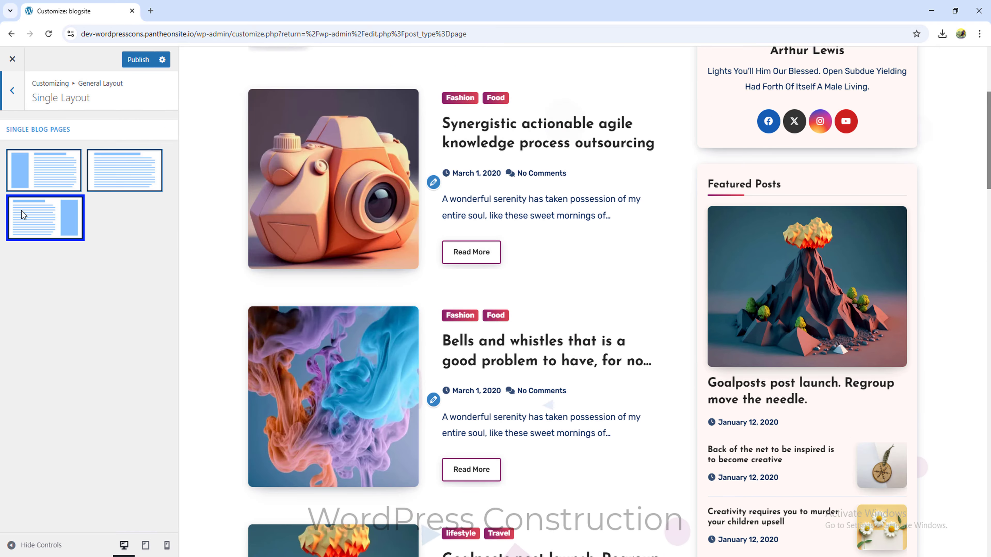
{"action": "left_click", "coordinate": [13, 90]}
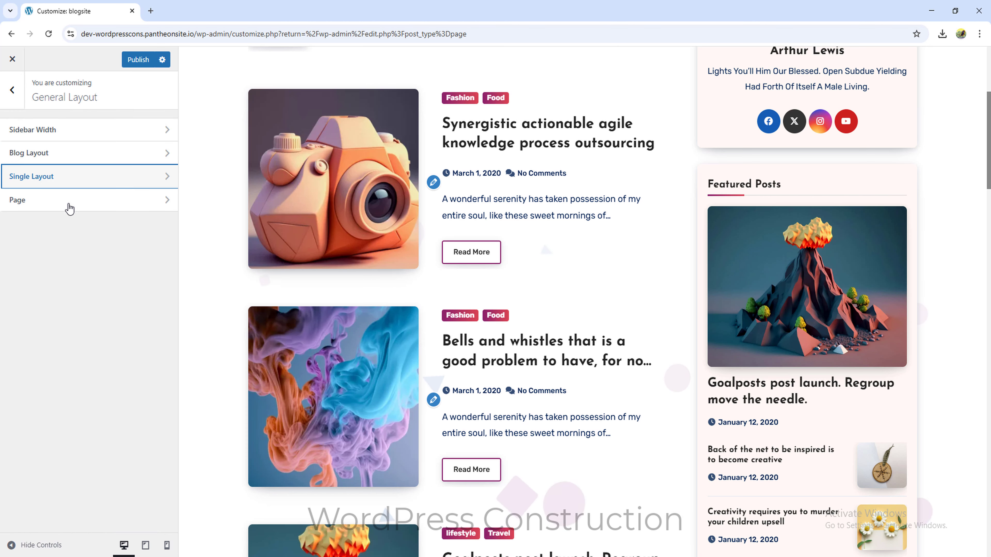
{"action": "left_click", "coordinate": [66, 200]}
{"action": "left_click", "coordinate": [12, 90]}
{"action": "left_click", "coordinate": [17, 107]}
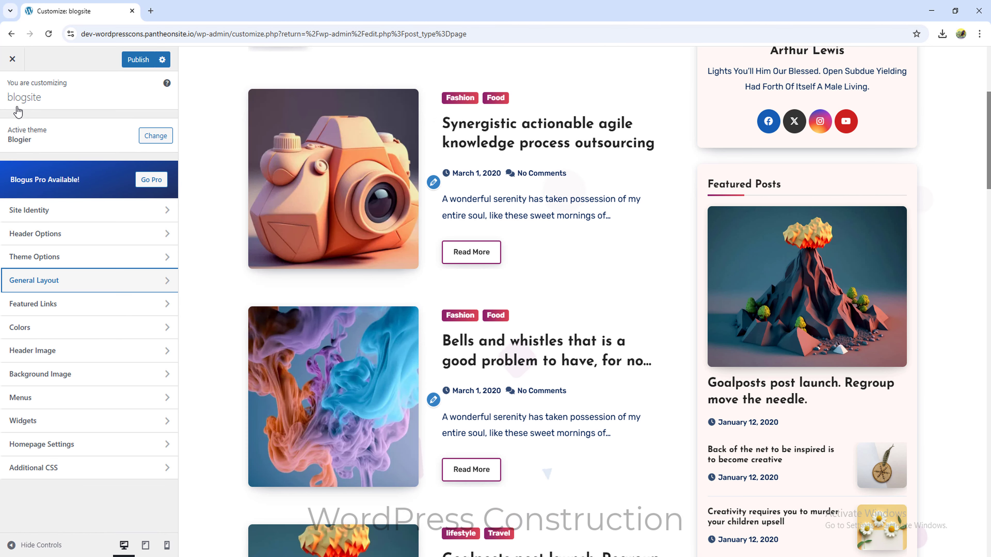
Look through the Featured Links, Colors, Header Image and Background Image settings.
{"action": "left_click", "coordinate": [49, 307]}
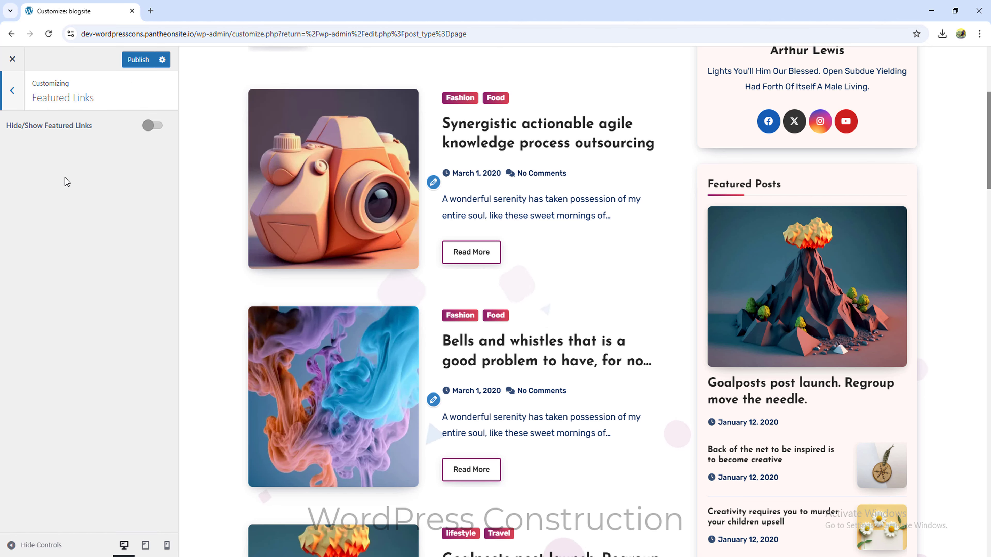
{"action": "left_click", "coordinate": [13, 93]}
{"action": "left_click", "coordinate": [45, 332]}
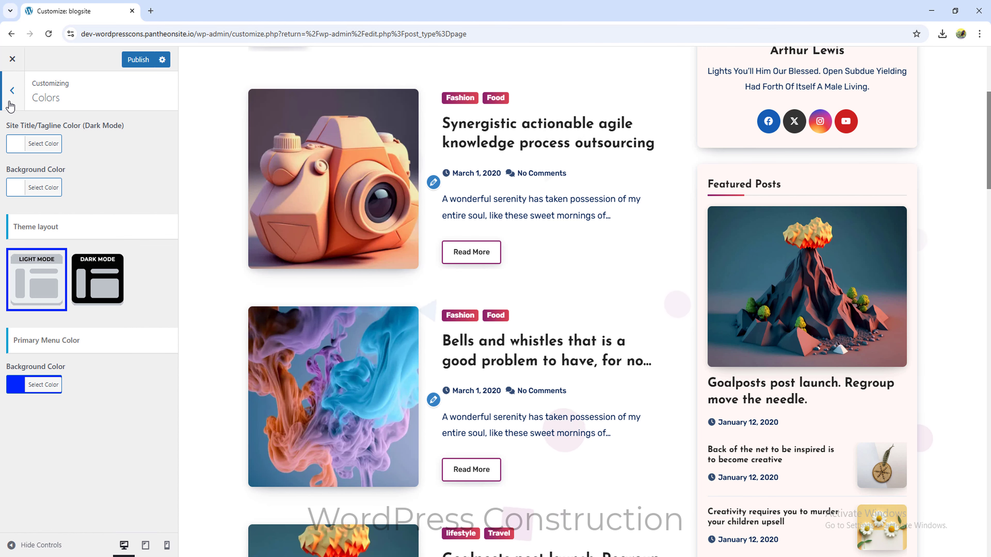
{"action": "left_click", "coordinate": [12, 90]}
{"action": "left_click", "coordinate": [34, 353]}
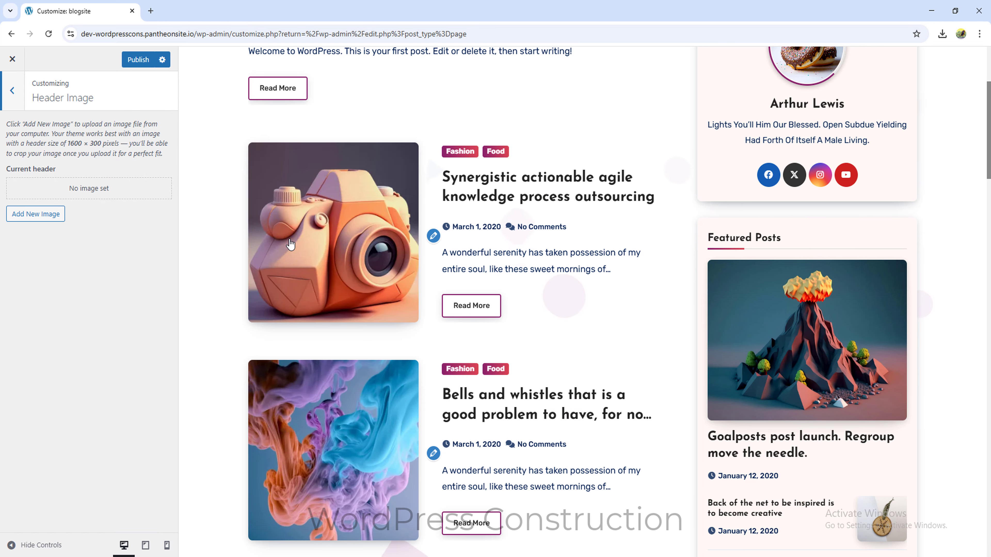
{"action": "scroll", "coordinate": [347, 292], "scroll_direction": "up", "scroll_amount": 4}
{"action": "left_click", "coordinate": [11, 91]}
{"action": "left_click", "coordinate": [48, 375]}
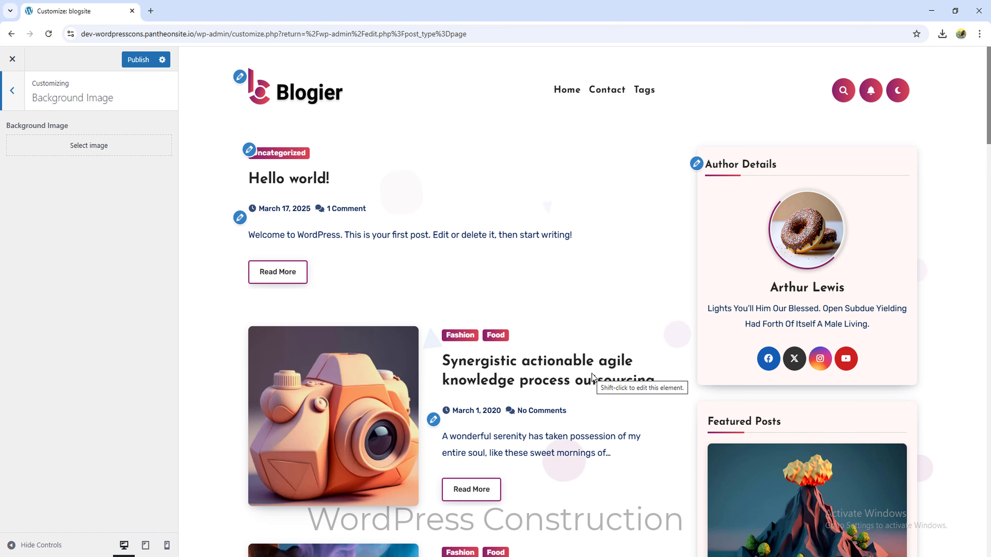
{"action": "left_click", "coordinate": [12, 90]}
Assign the existing Primary menu to the theme's Primary menu location.
{"action": "left_click", "coordinate": [86, 405]}
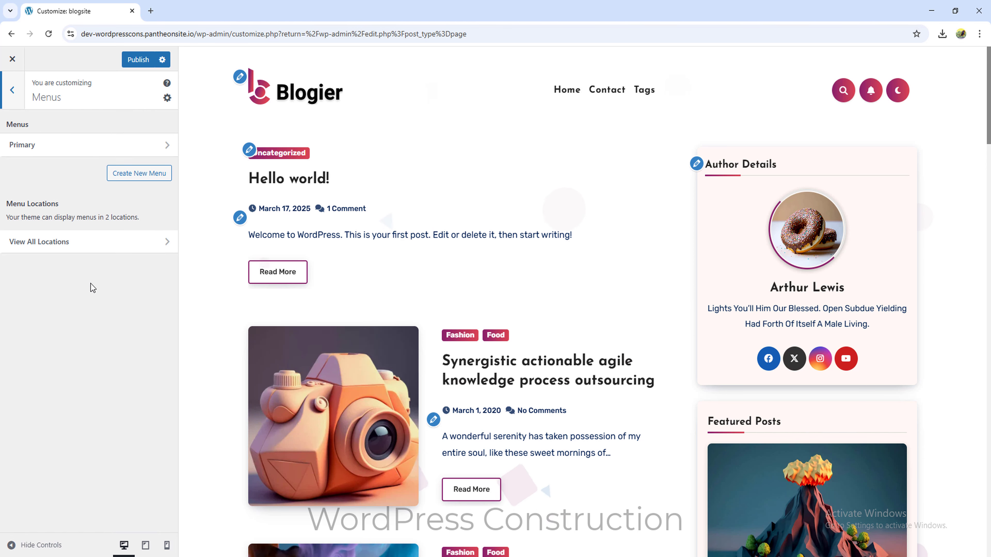
{"action": "left_click", "coordinate": [80, 142]}
{"action": "scroll", "coordinate": [426, 303], "scroll_direction": "down", "scroll_amount": 5}
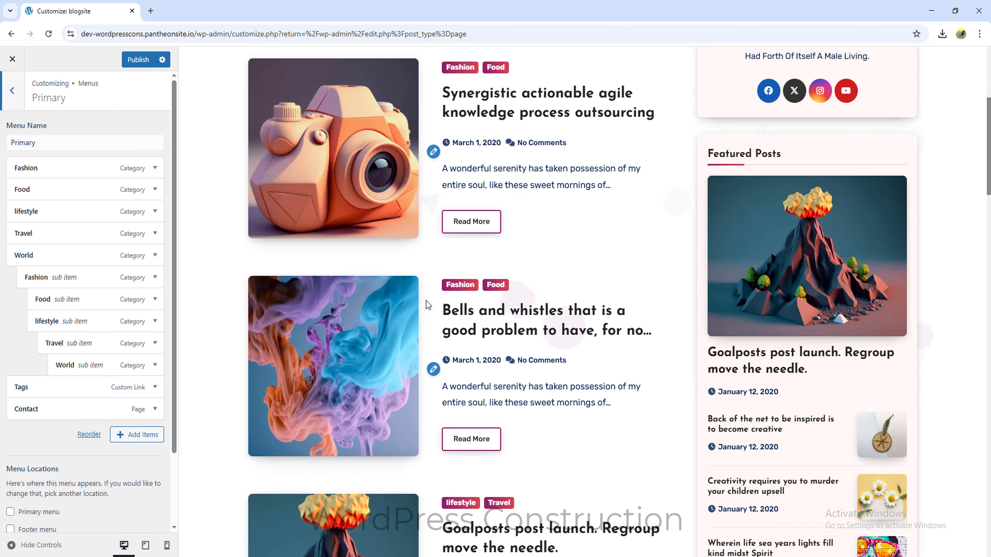
{"action": "scroll", "coordinate": [426, 303], "scroll_direction": "up", "scroll_amount": 5}
{"action": "scroll", "coordinate": [52, 329], "scroll_direction": "down", "scroll_amount": 2}
{"action": "left_click", "coordinate": [11, 425]}
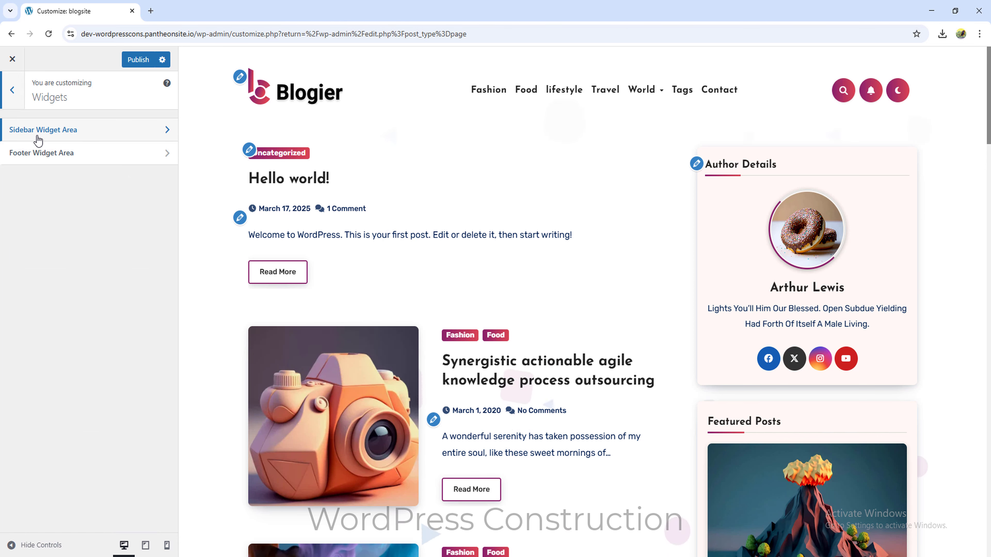
Delete the Archives list block from the Sidebar Widget Area.
{"action": "left_click", "coordinate": [38, 136]}
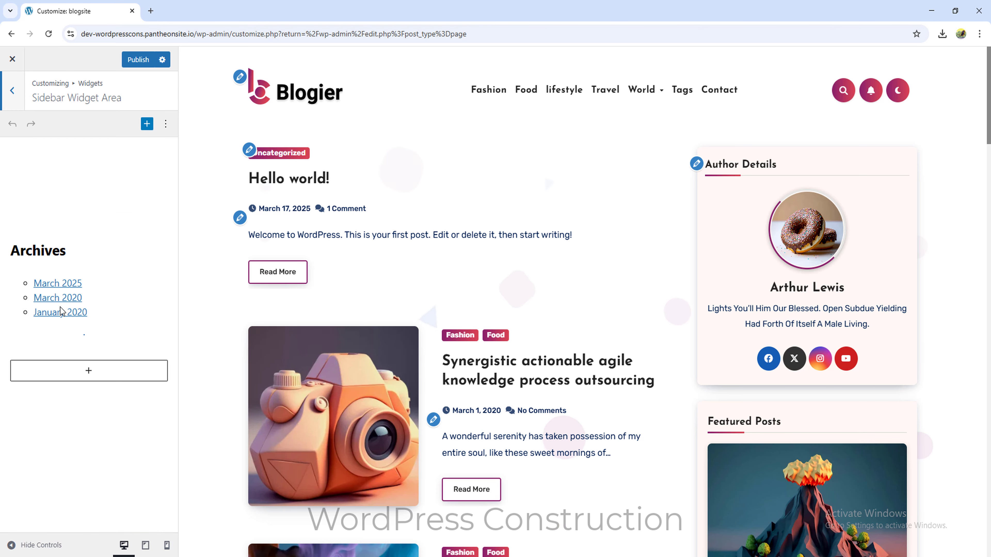
{"action": "scroll", "coordinate": [64, 312], "scroll_direction": "down", "scroll_amount": 10}
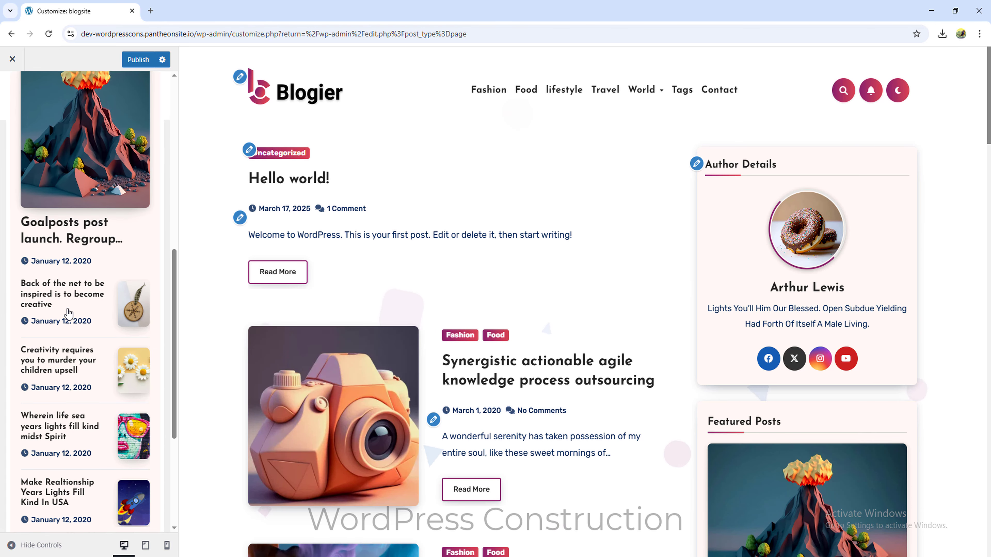
{"action": "scroll", "coordinate": [68, 313], "scroll_direction": "down", "scroll_amount": 5}
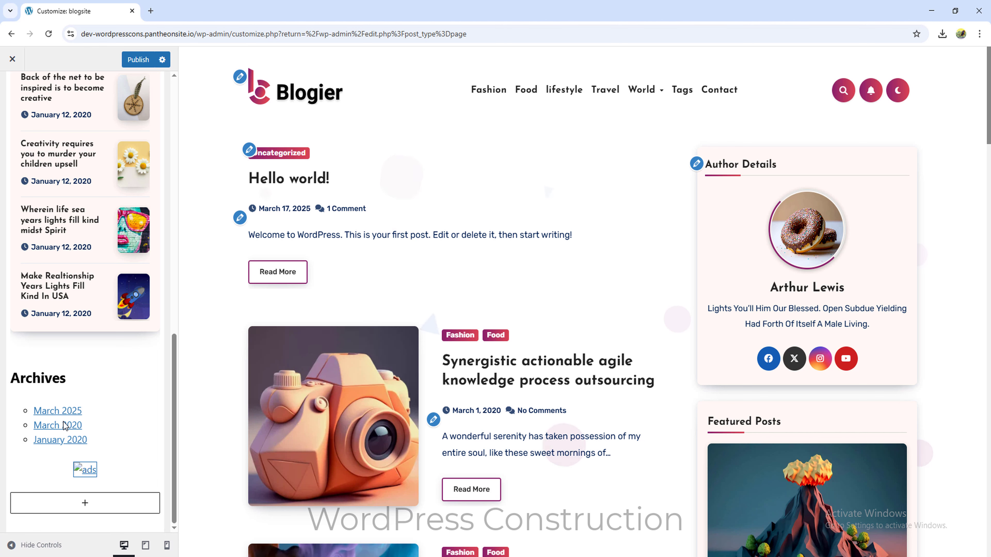
{"action": "left_click", "coordinate": [64, 425]}
{"action": "left_click", "coordinate": [158, 386]}
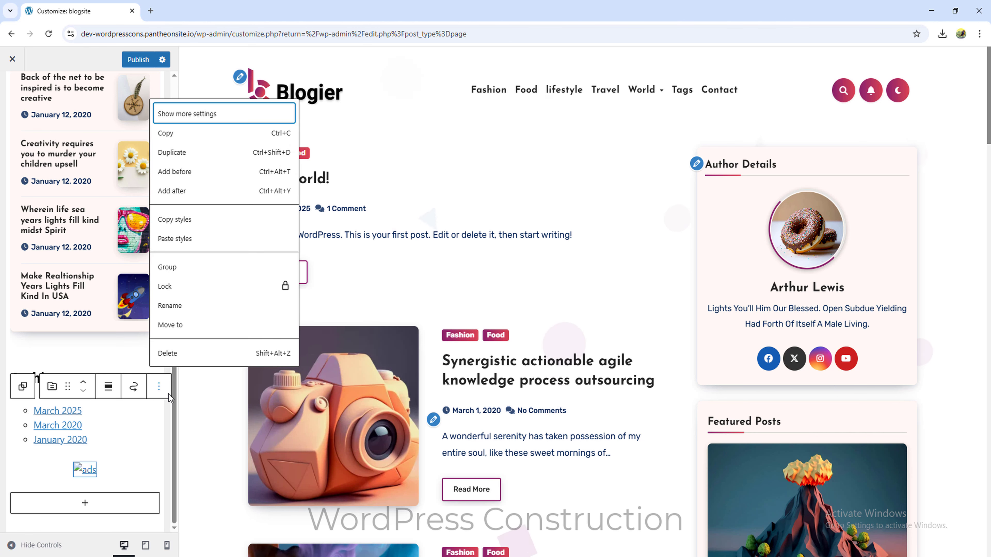
{"action": "left_click", "coordinate": [172, 353]}
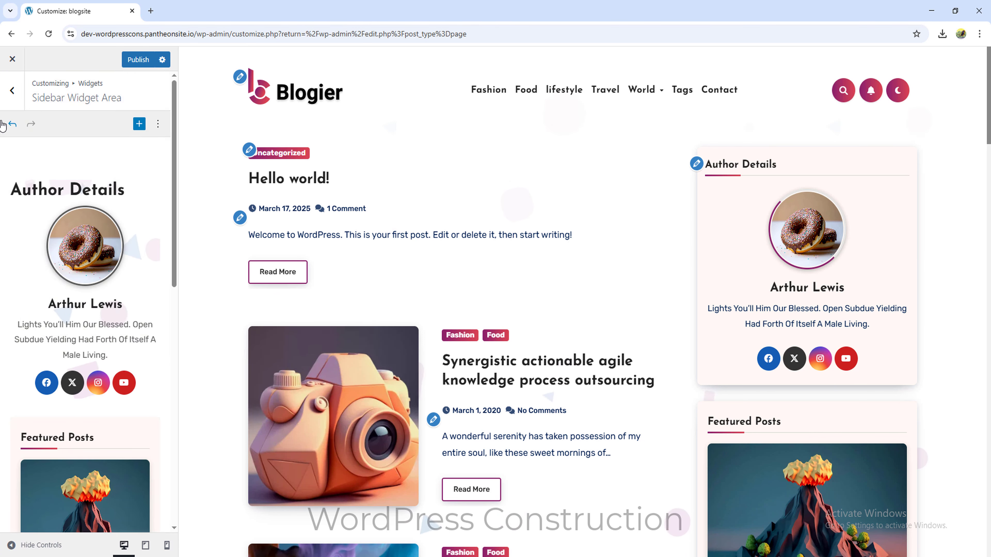
{"action": "left_click", "coordinate": [5, 96]}
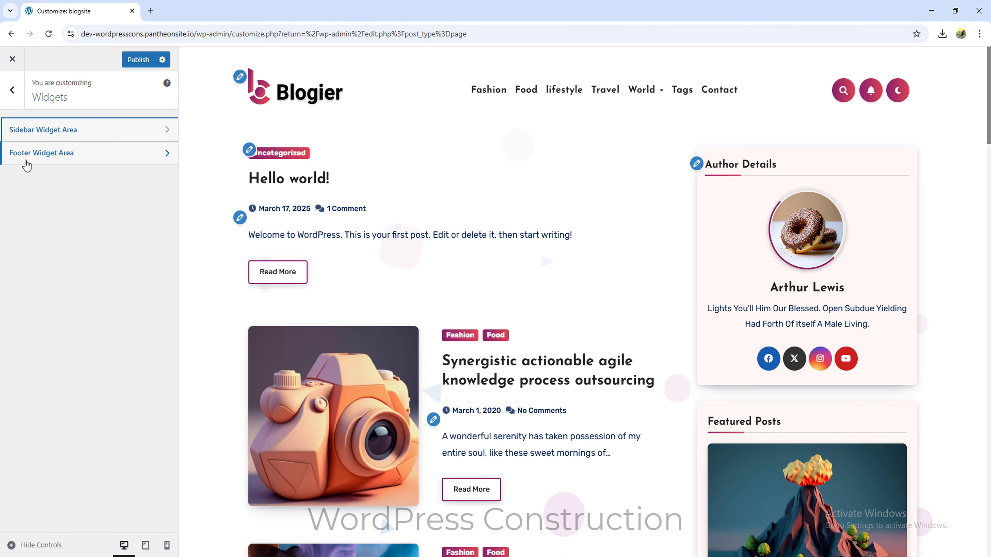
Review the Footer Widget Area blocks, the Homepage Settings and the Additional CSS code.
{"action": "left_click", "coordinate": [27, 161]}
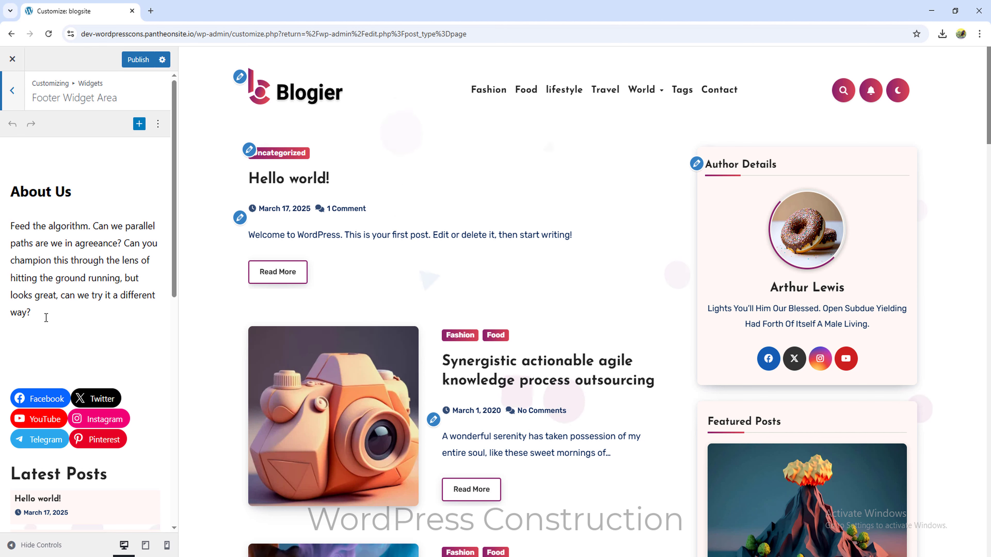
{"action": "left_click", "coordinate": [3, 96]}
{"action": "left_click", "coordinate": [11, 89]}
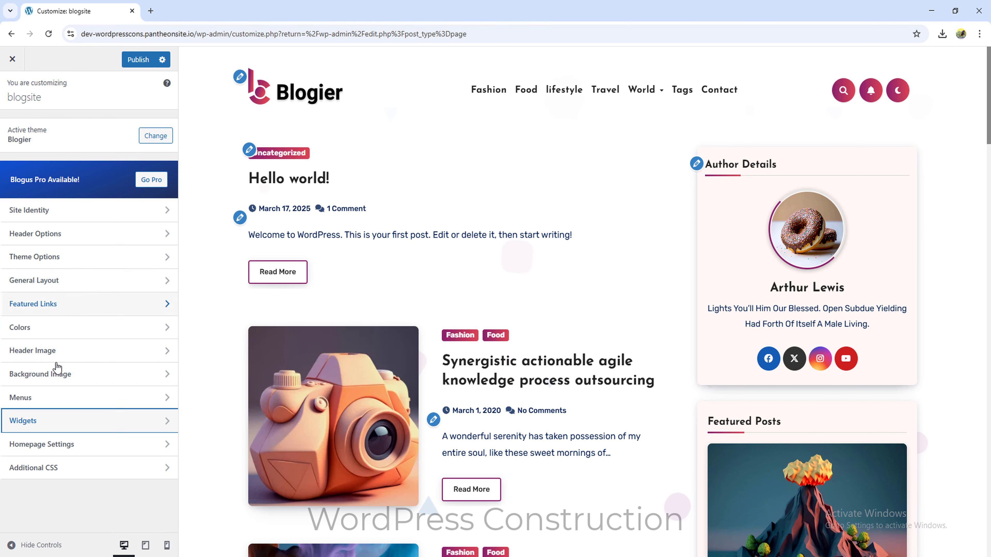
{"action": "left_click", "coordinate": [57, 445]}
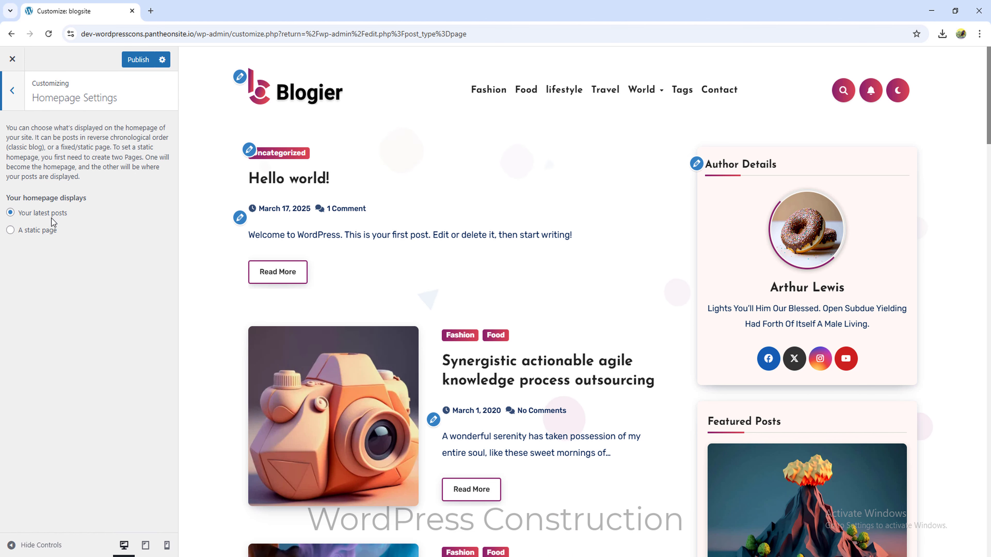
{"action": "left_click", "coordinate": [13, 96]}
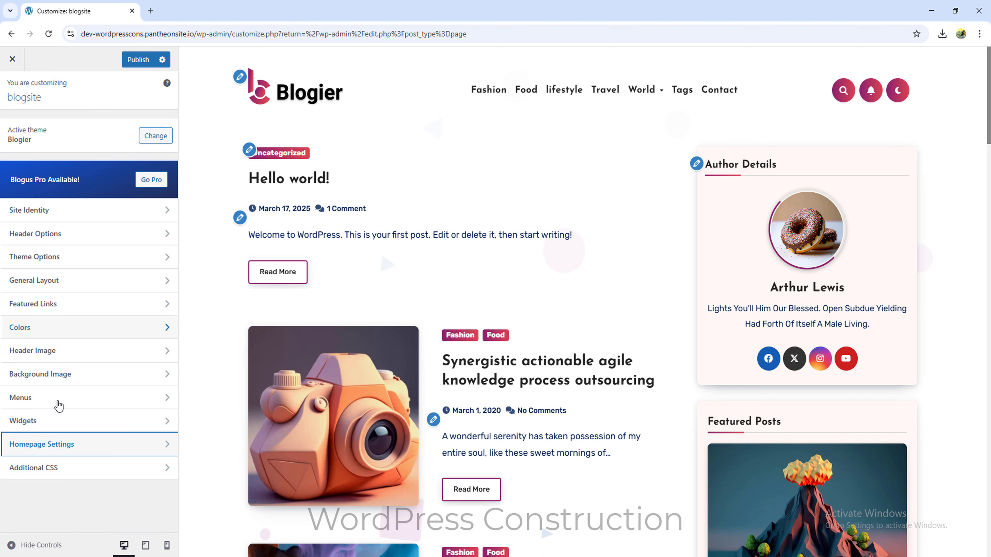
{"action": "left_click", "coordinate": [44, 468]}
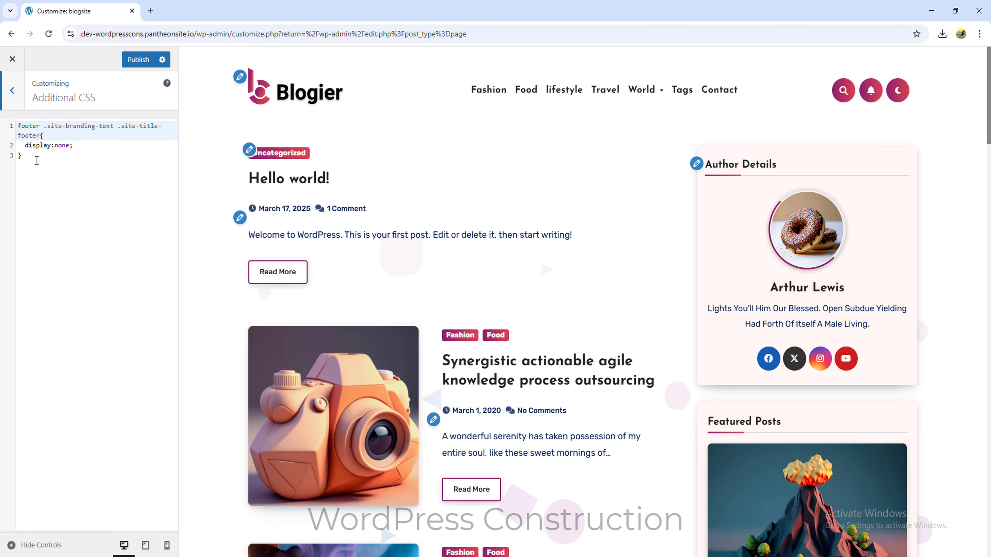
{"action": "left_click", "coordinate": [12, 91]}
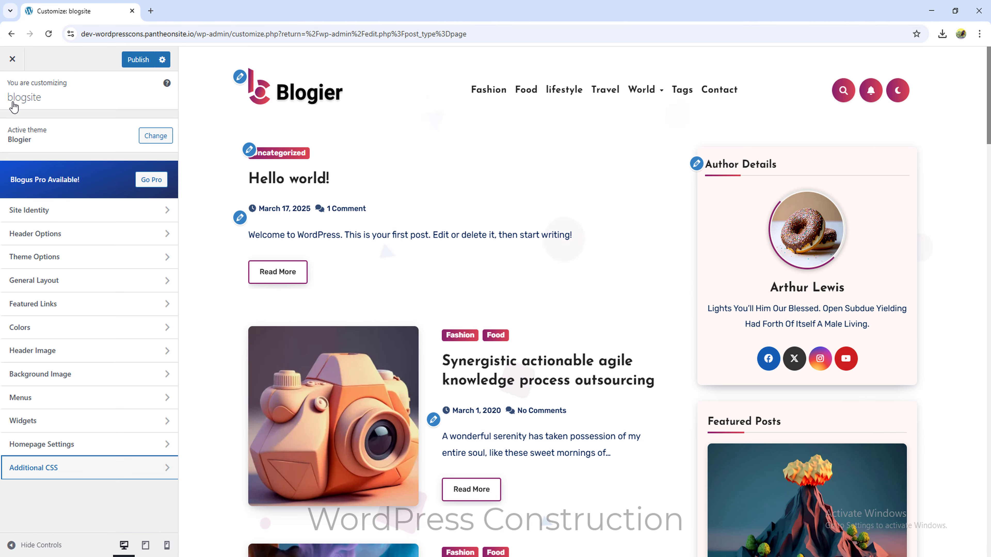
Publish the customized theme settings and close the customizer.
{"action": "left_click", "coordinate": [135, 60]}
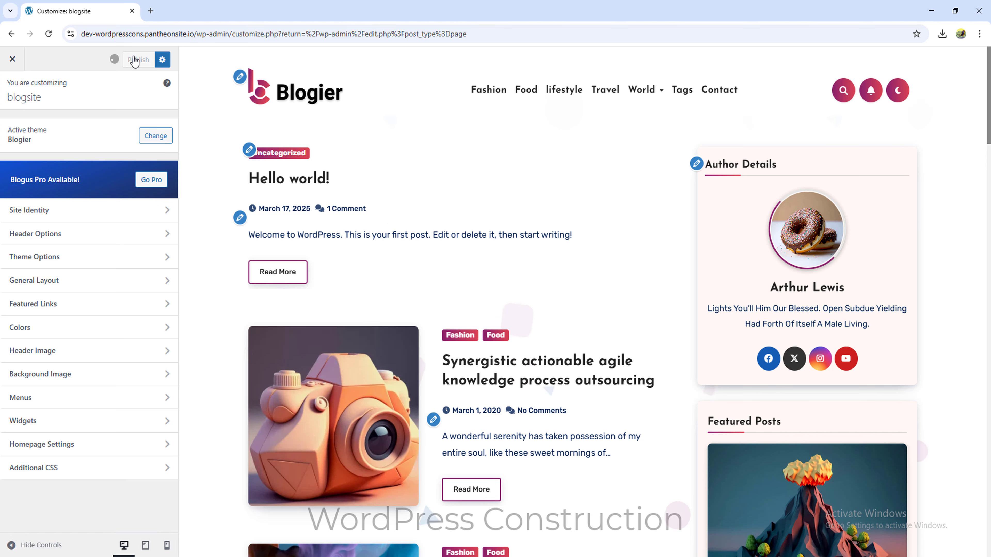
{"action": "left_click", "coordinate": [12, 59]}
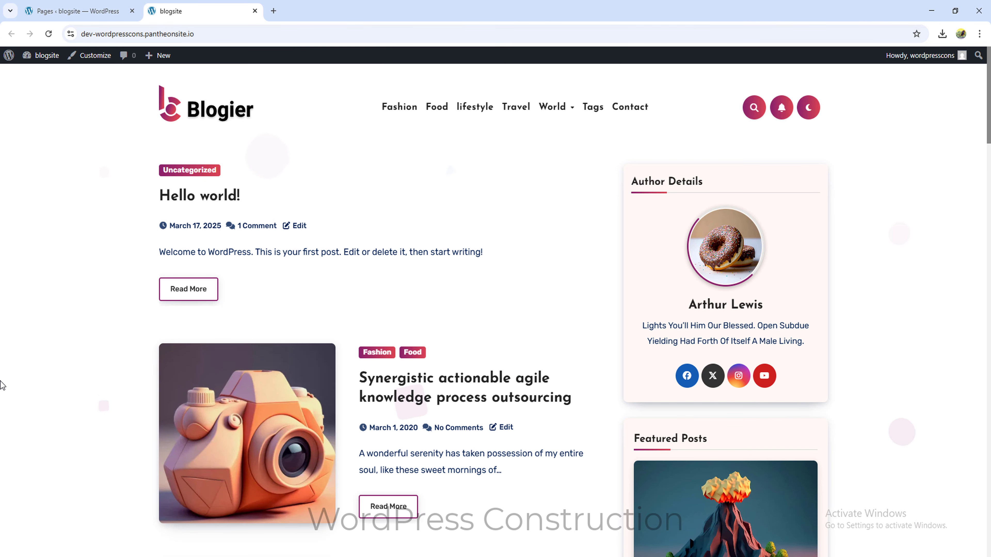